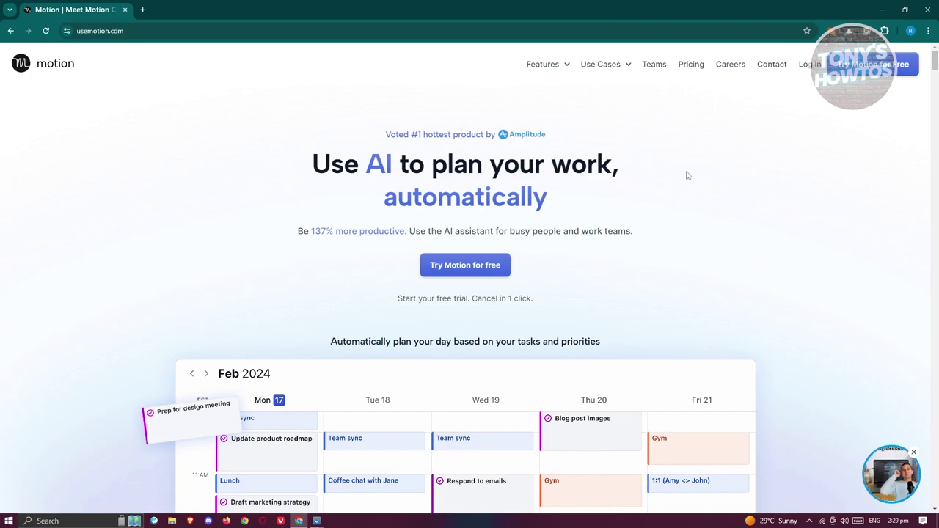
Look over Motion's home page, and compare the features and prices of the Individual and Team plans on the pricing page.
scroll(675, 182, "down", 8)
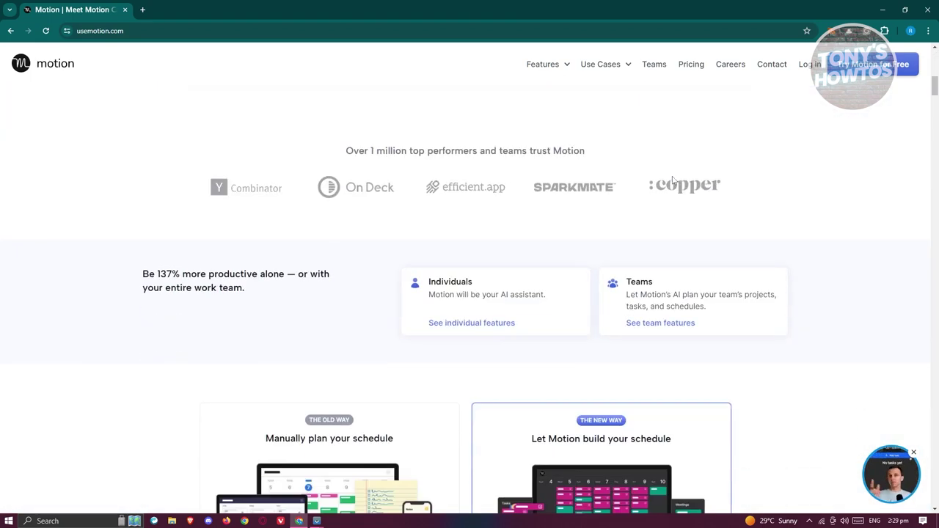
scroll(674, 180, "up", 8)
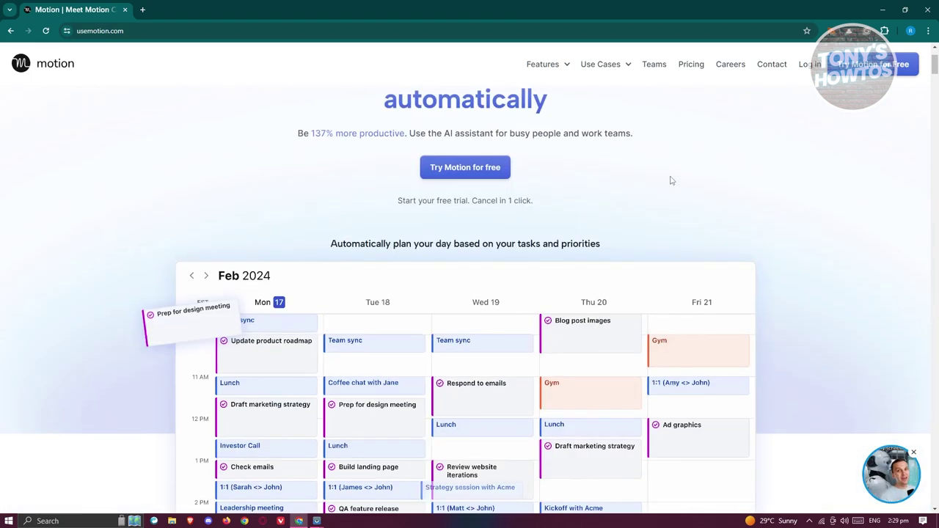
scroll(618, 156, "up", 2)
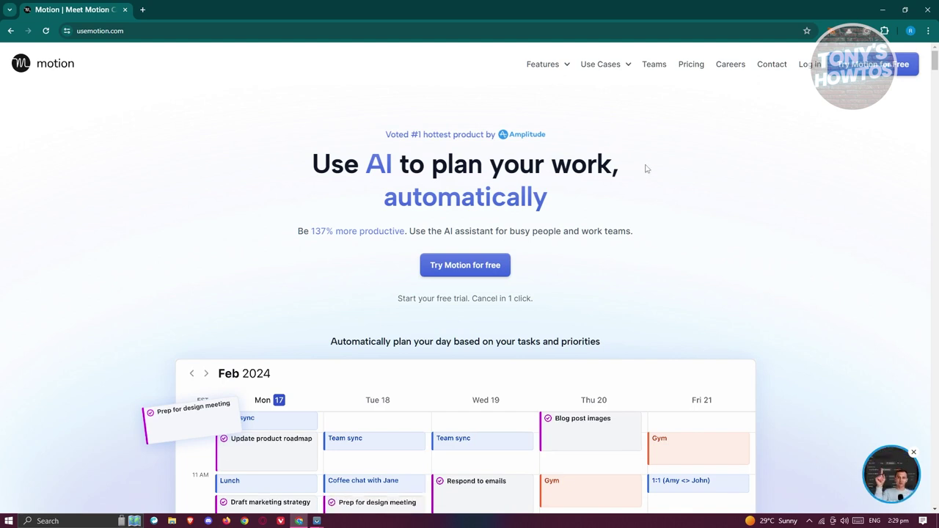
left_click(698, 71)
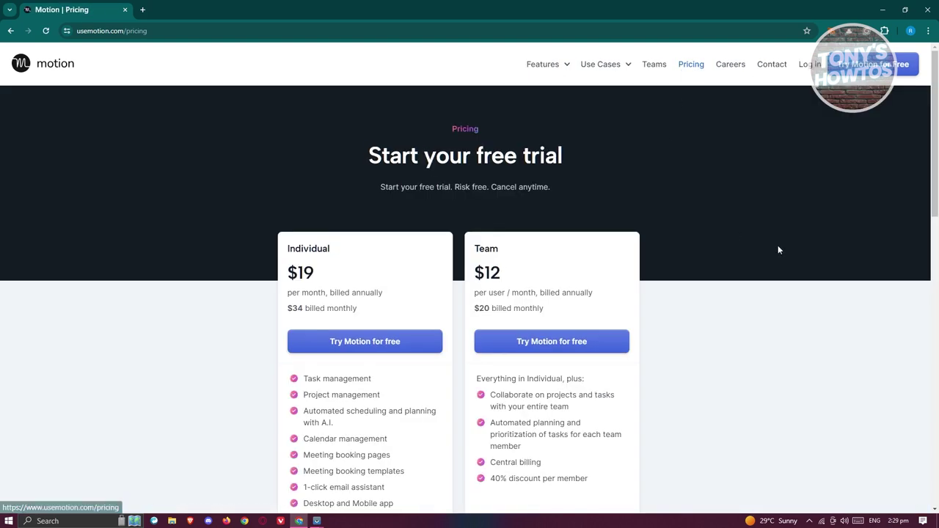
scroll(780, 250, "down", 1)
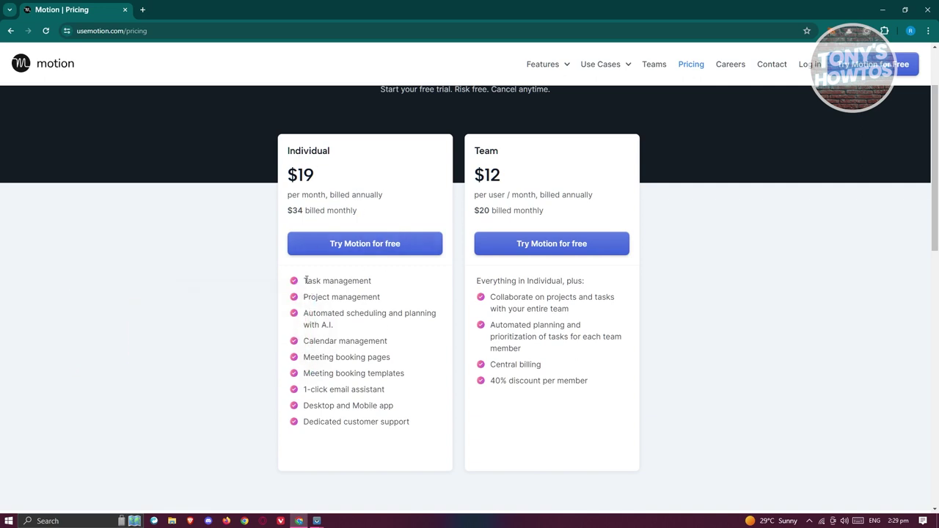
left_click_drag(306, 281, 430, 282)
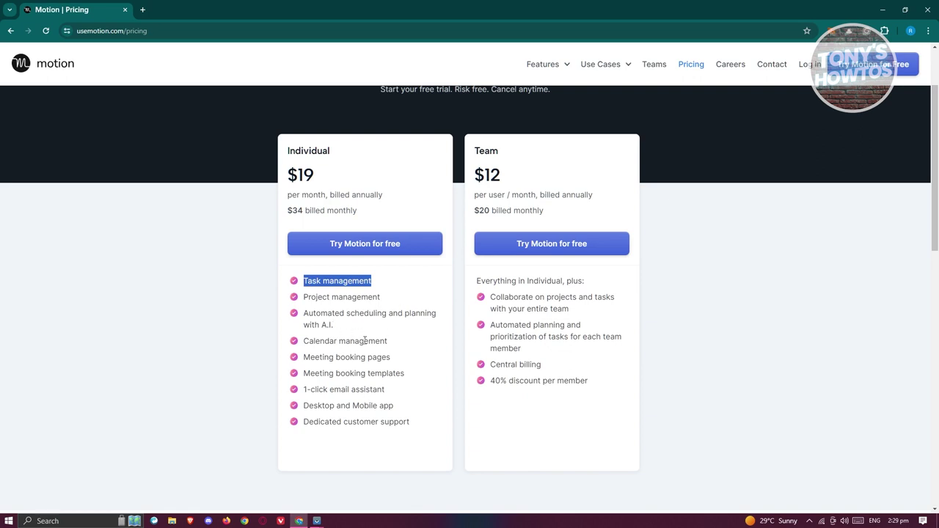
left_click_drag(473, 151, 520, 150)
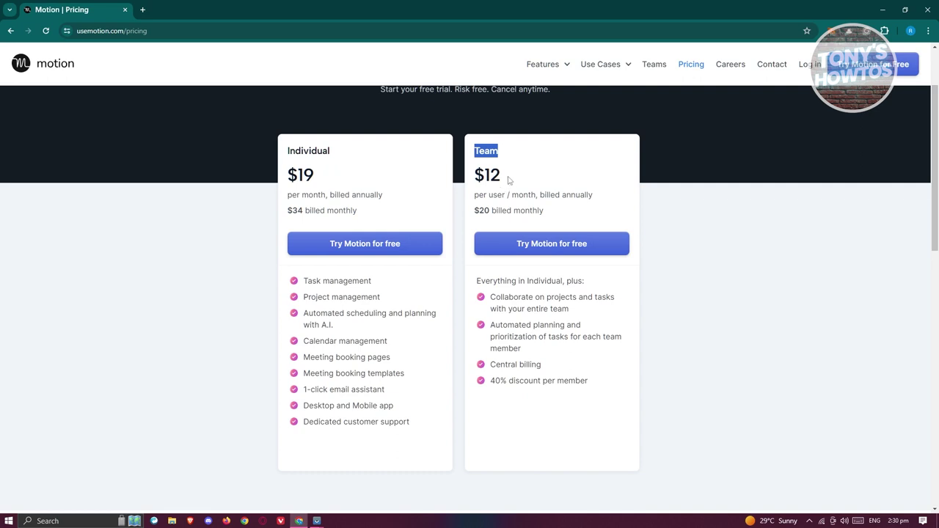
left_click(556, 213)
left_click_drag(556, 213, 470, 211)
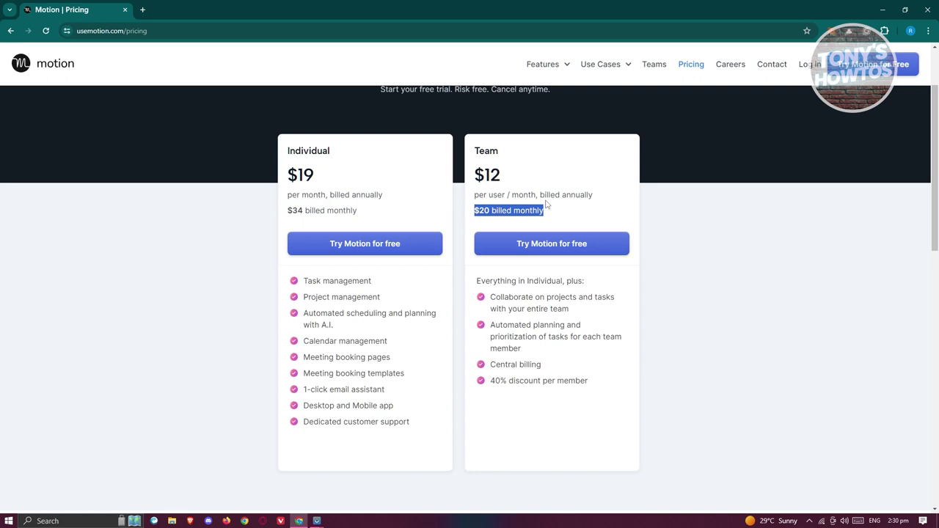
left_click_drag(505, 181, 487, 176)
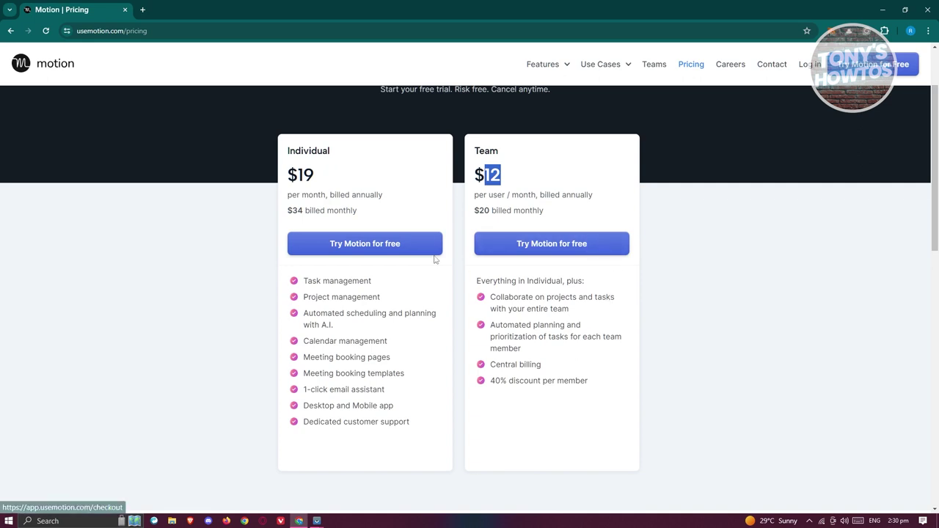
Start the free trial from the Individual plan and sign up with an existing Google account.
left_click(355, 250)
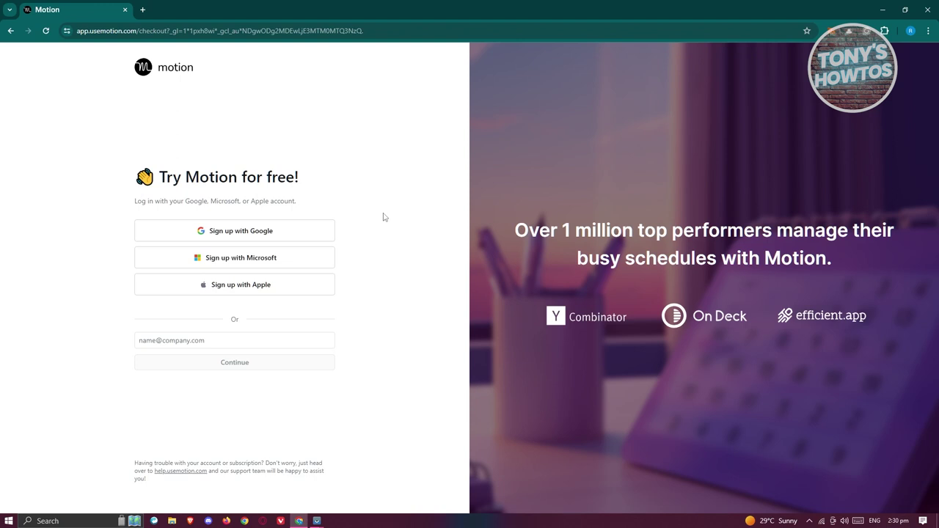
left_click(227, 341)
left_click(262, 232)
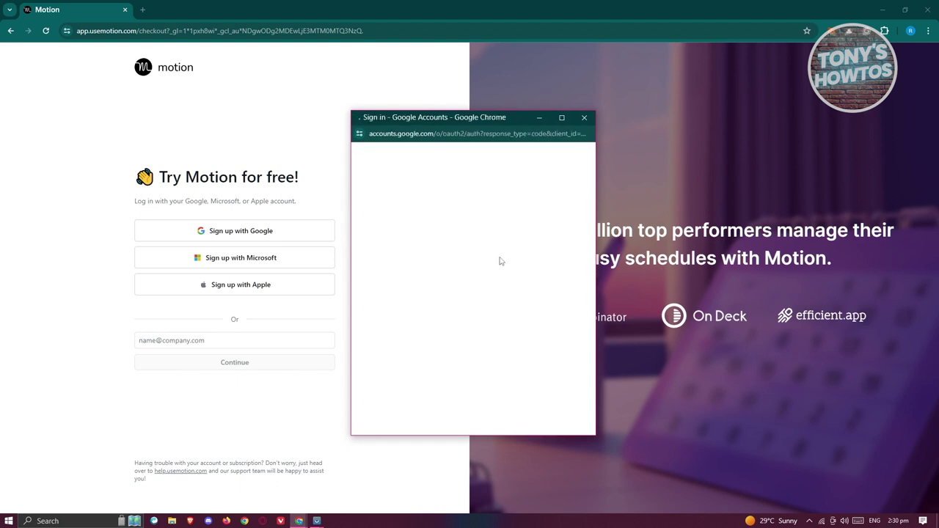
left_click(415, 346)
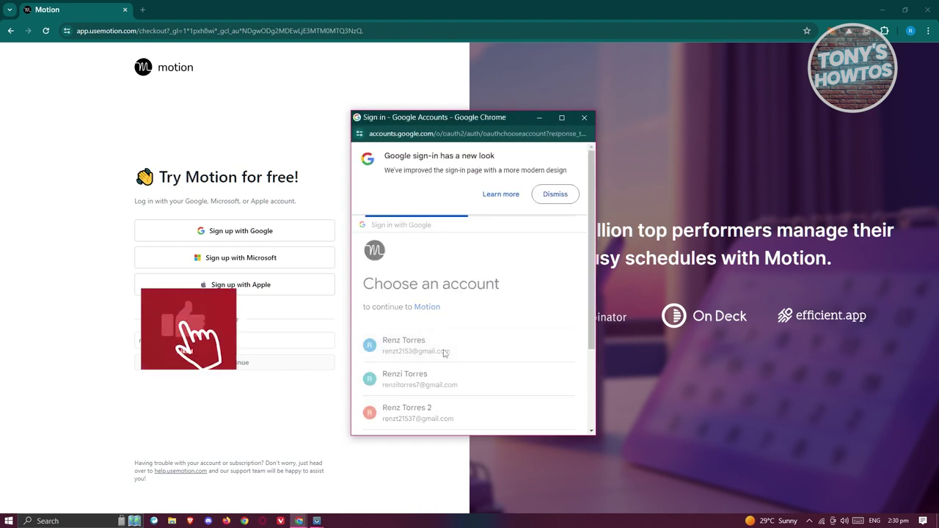
left_click(525, 422)
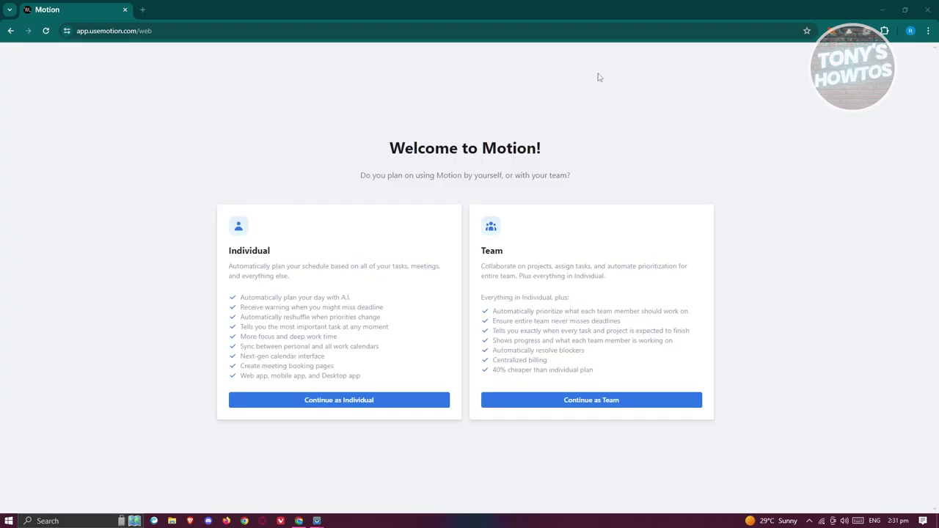
Continue the onboarding as an Individual and skip connecting a calendar for now.
left_click(367, 400)
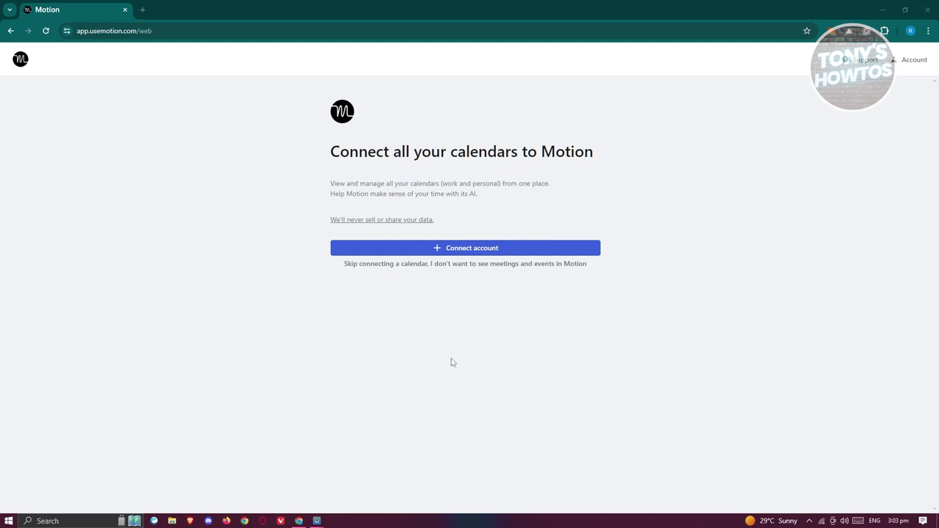
left_click(469, 251)
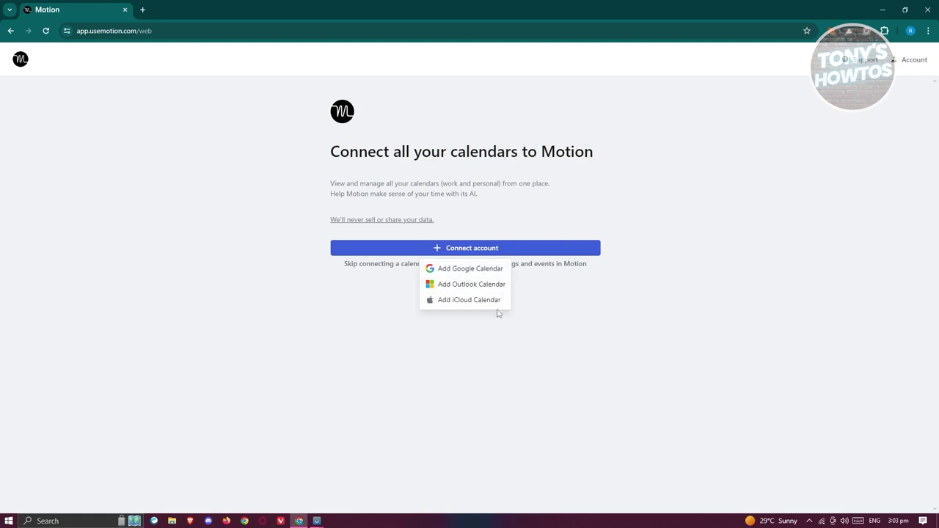
left_click(473, 367)
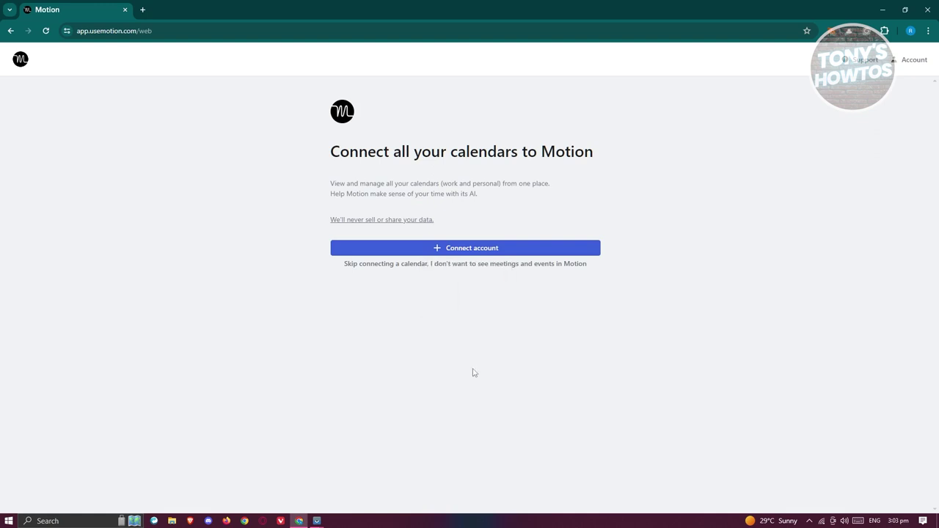
left_click(421, 265)
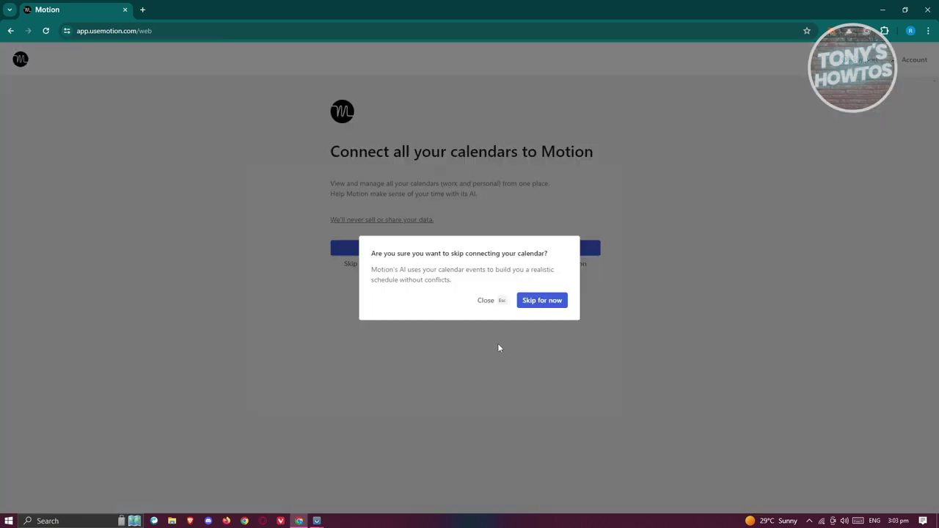
left_click(553, 304)
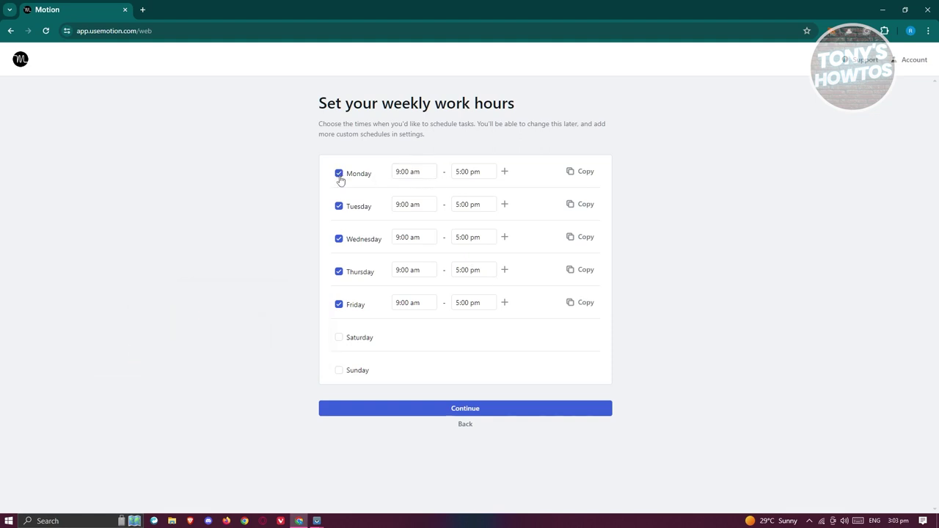
Accept weekly work hours of 9:00 am to 5:00 pm from Monday to Friday, with Saturday excluded.
left_click(340, 339)
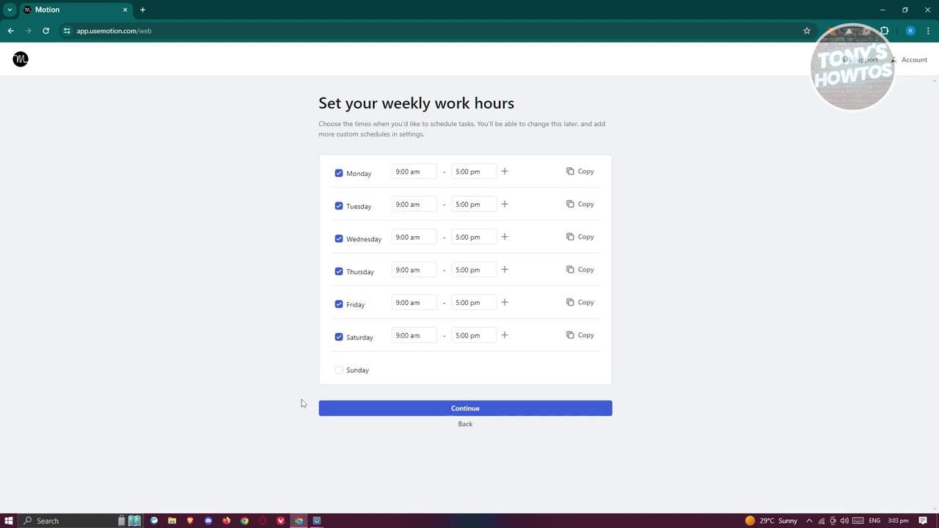
left_click(338, 338)
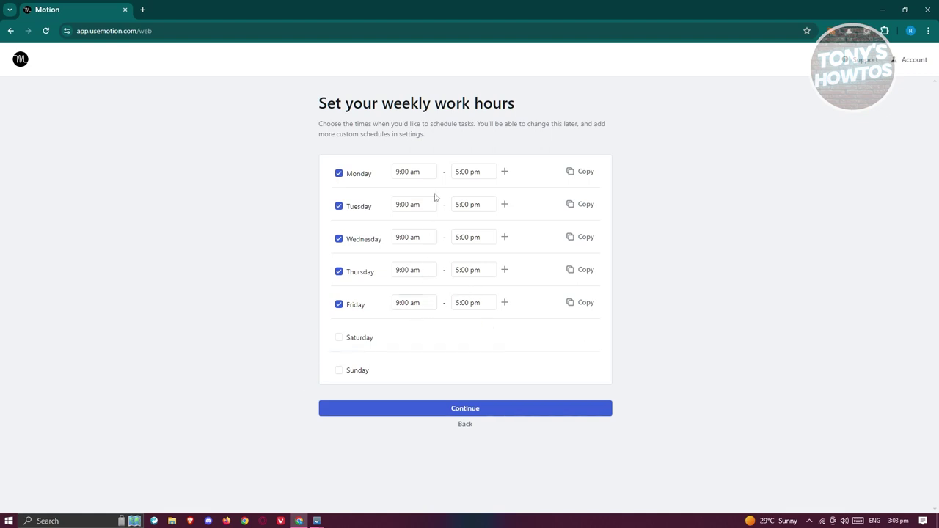
left_click(478, 414)
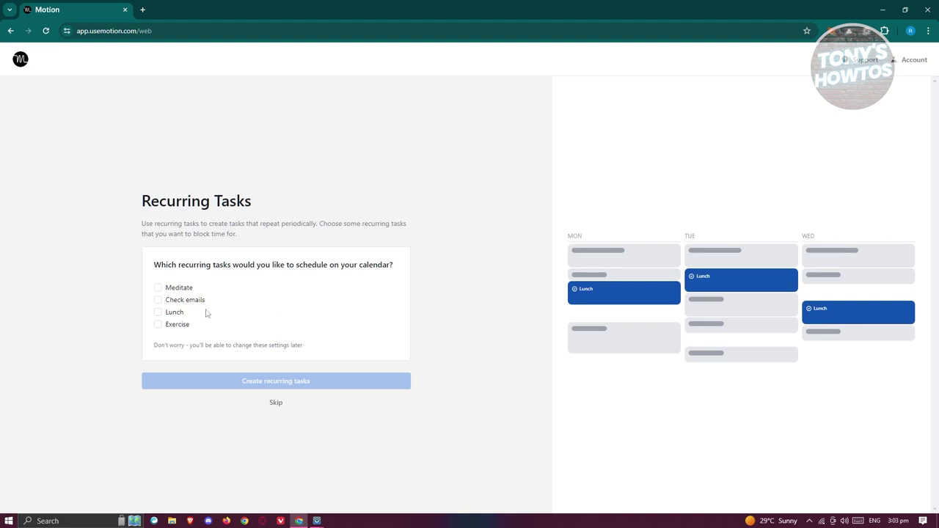
Create the recurring tasks Check emails and Lunch, and add the suggested task Create Youtube video, due Apr 26 with 30 min.
left_click(156, 300)
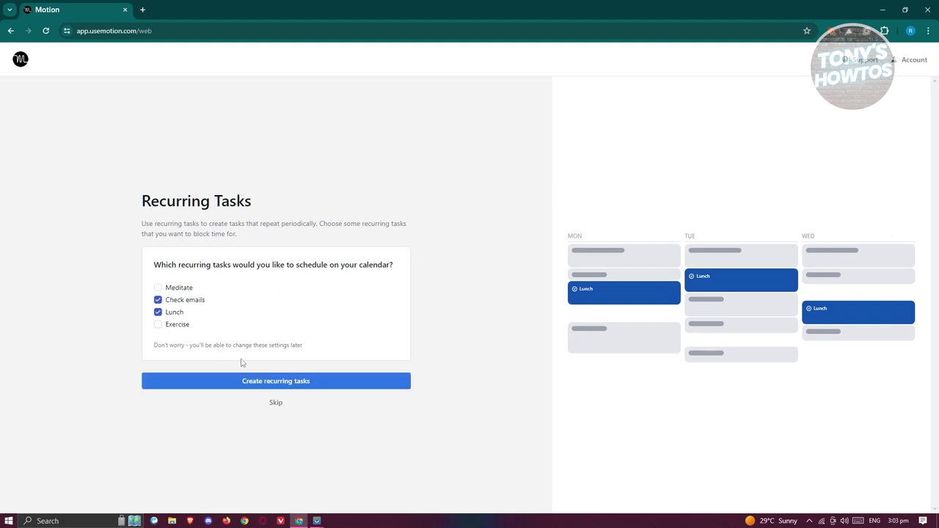
left_click(288, 385)
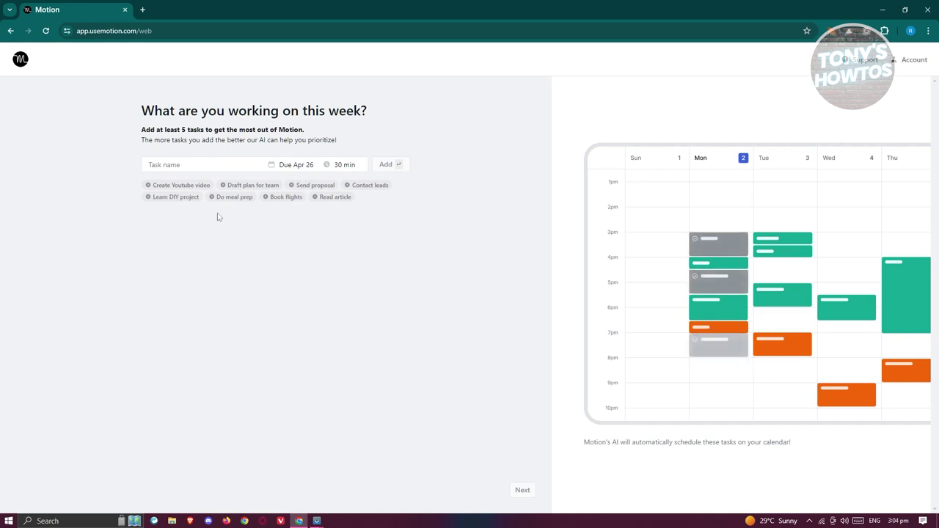
left_click(172, 184)
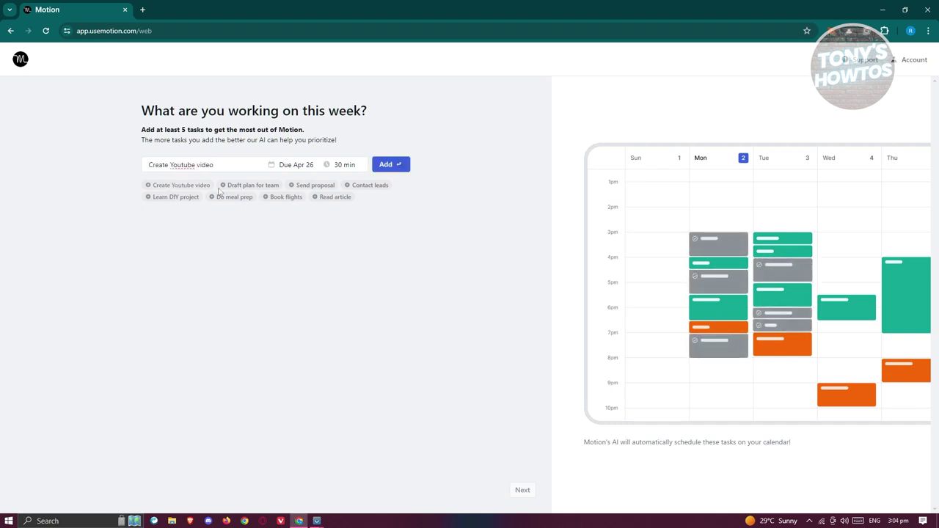
left_click(386, 165)
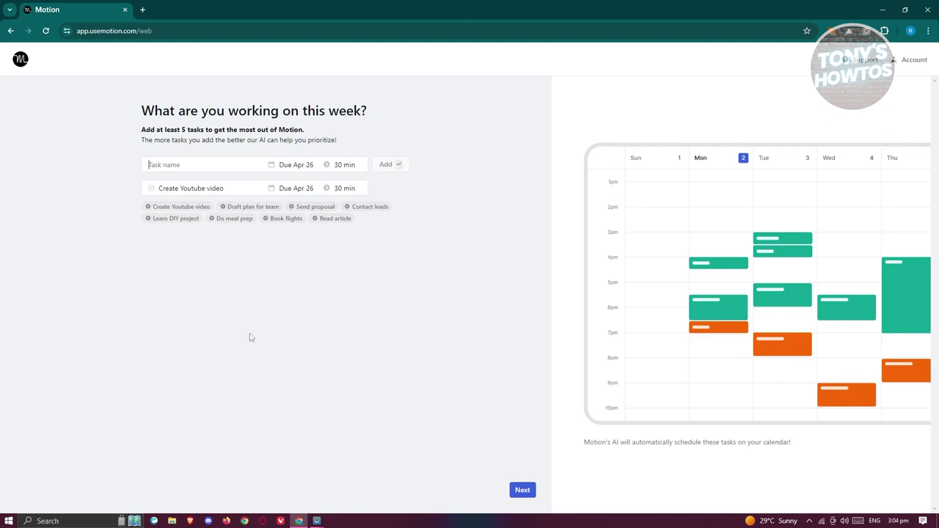
left_click(529, 497)
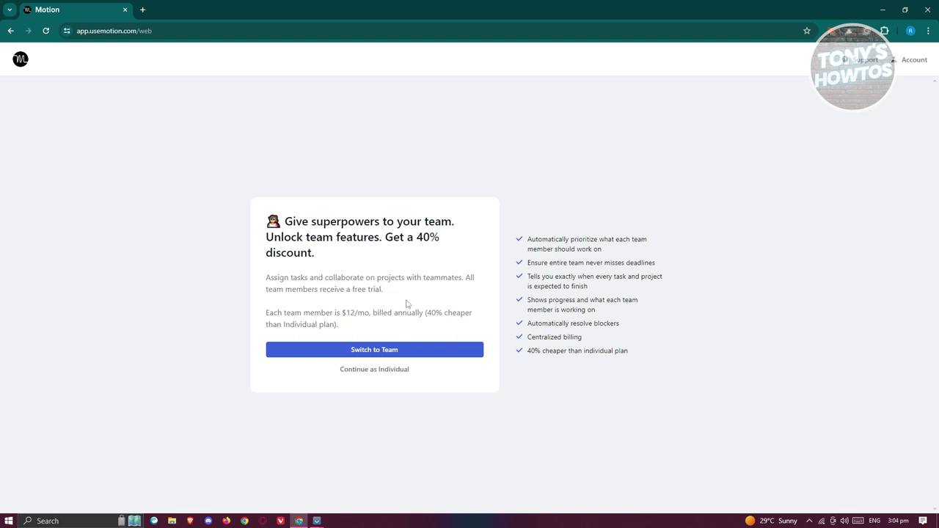
Switch the subscription to the Team plan with a team size of 3 seats.
left_click(411, 352)
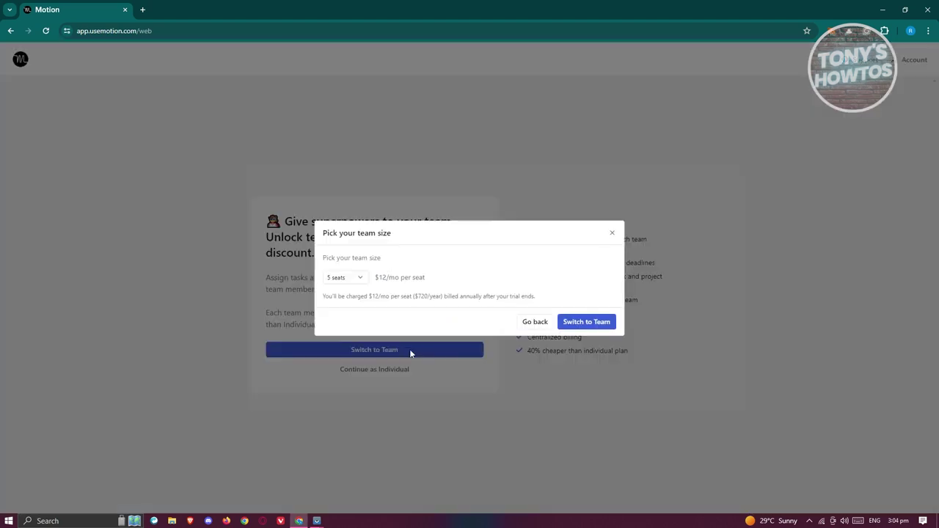
left_click(361, 279)
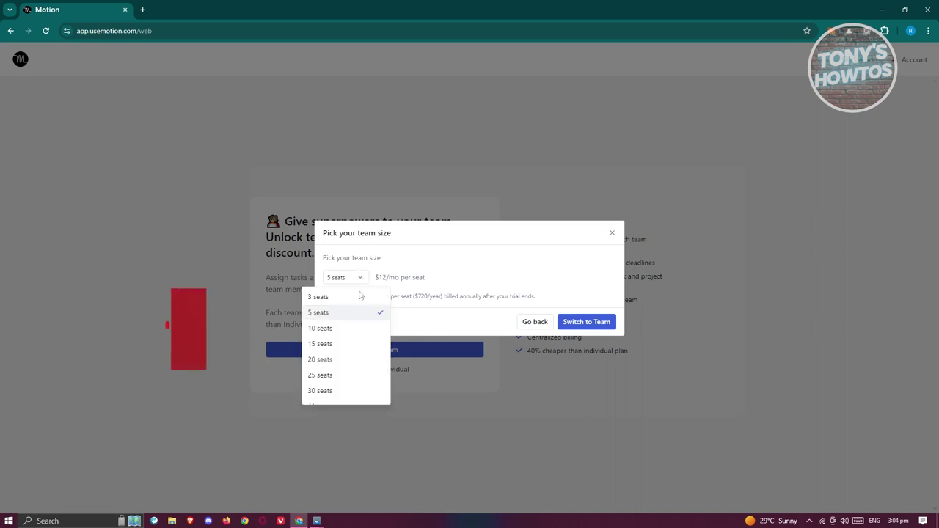
left_click(357, 298)
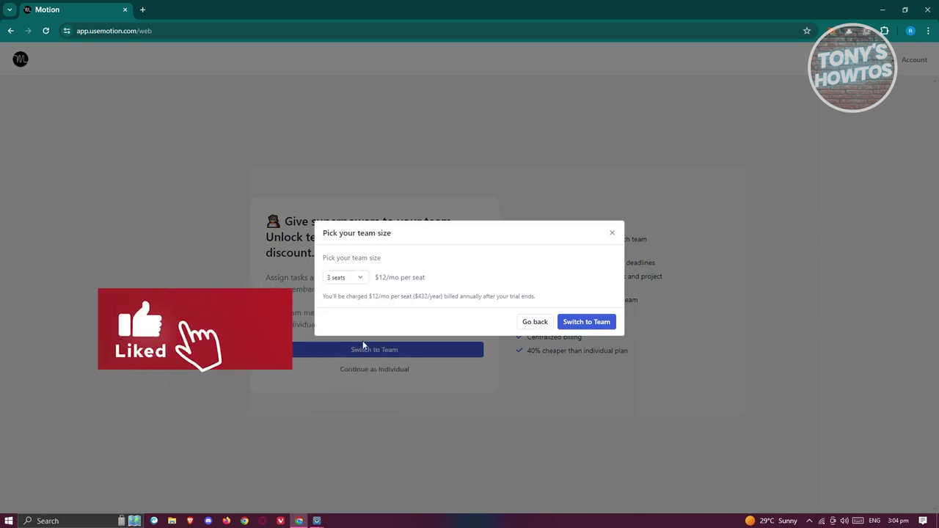
left_click(600, 327)
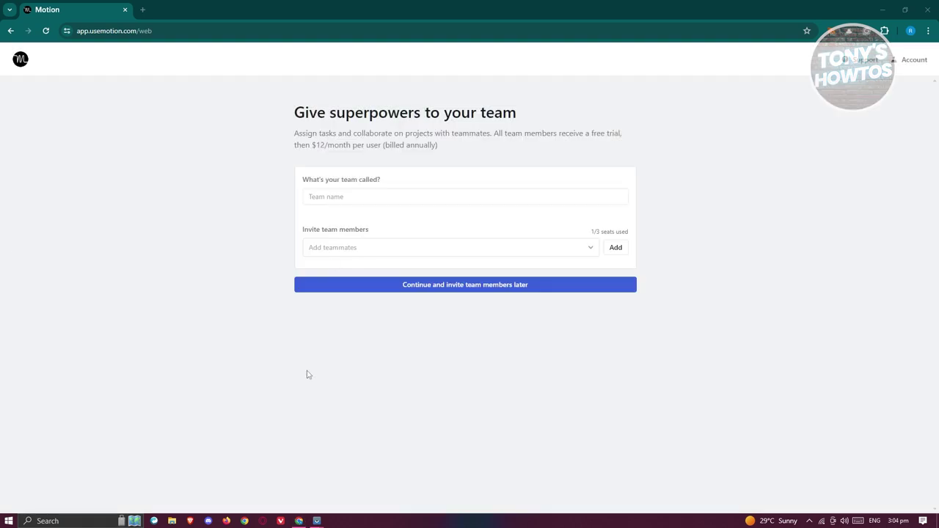
Name the team Software Development Team without inviting members yet, and choose the Dark theme.
left_click(389, 194)
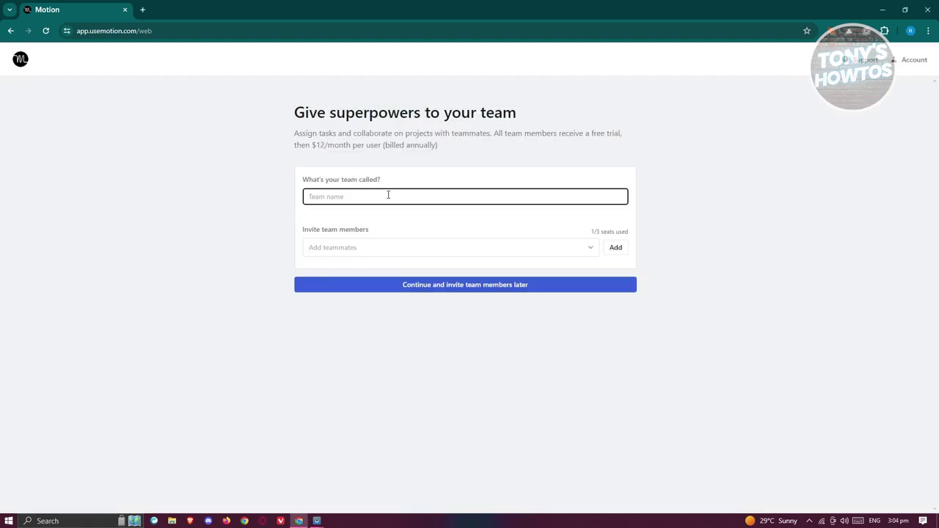
type("Software Development Team")
left_click(538, 288)
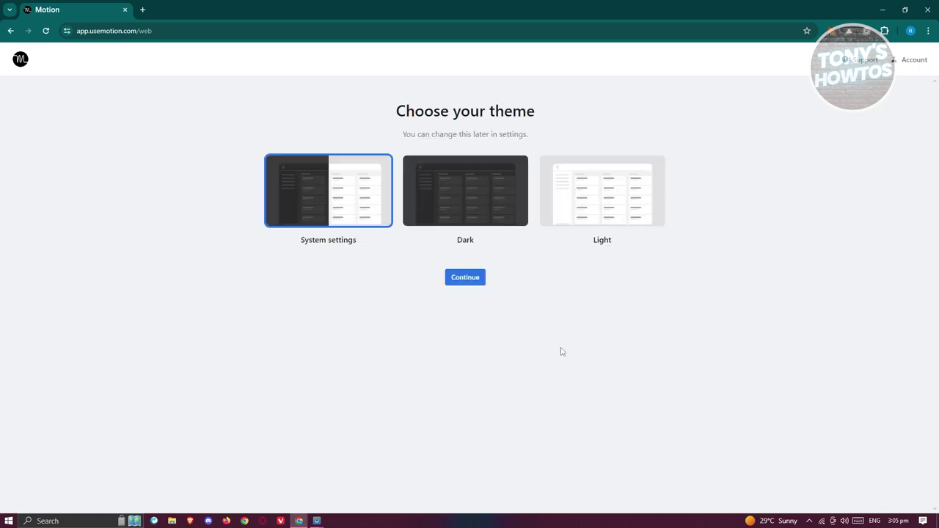
left_click(484, 197)
left_click(474, 285)
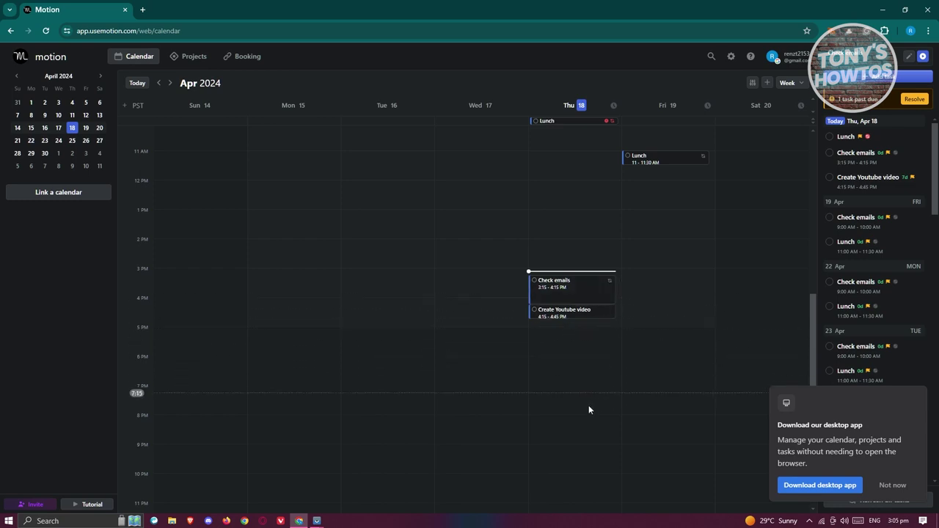
Examine the tasks scheduled in the weekly calendar for Thursday and Friday.
mouse_move(589, 316)
left_mouse_down()
mouse_move(579, 332)
mouse_move(587, 317)
left_mouse_up()
scroll(575, 194, "up", 2)
scroll(585, 225, "down", 3)
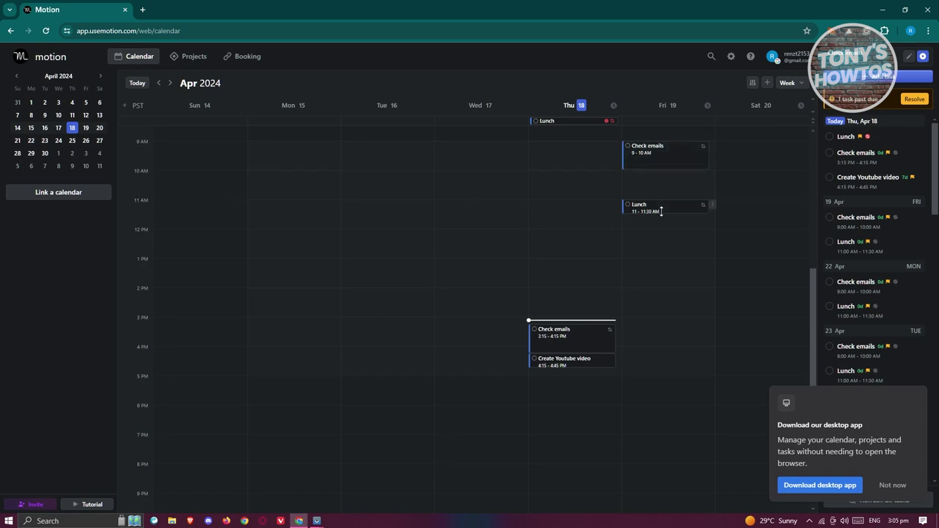
scroll(614, 298, "down", 2)
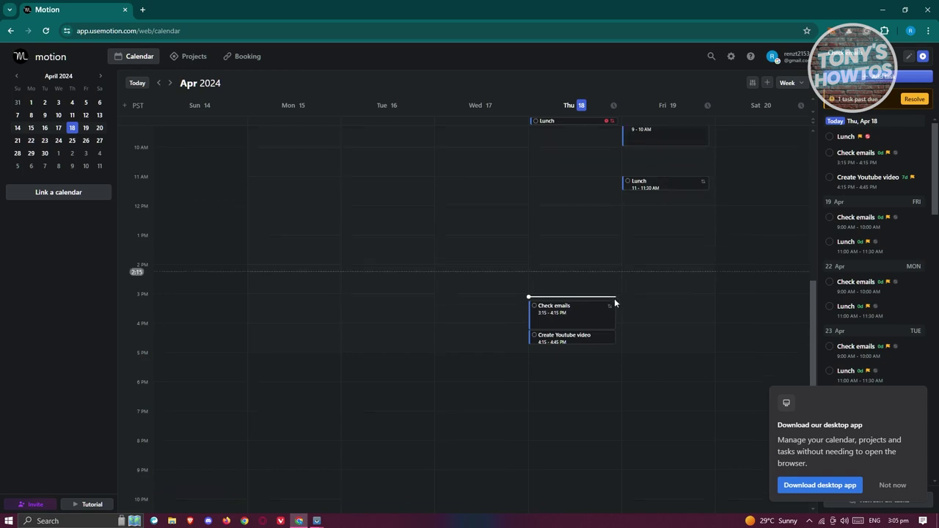
Try to move Friday's Lunch task to 12:15 PM in the weekly calendar.
scroll(614, 298, "up", 5)
scroll(614, 298, "up", 4)
scroll(614, 298, "down", 9)
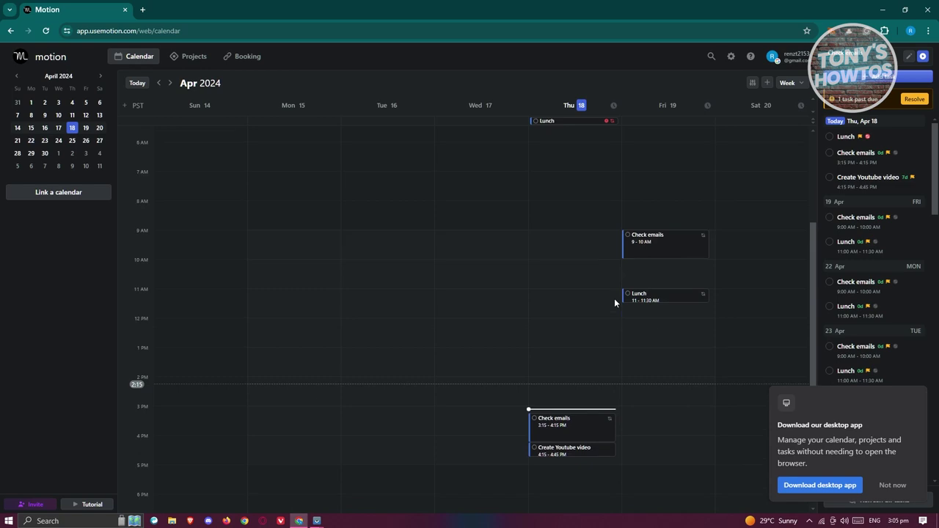
left_click_drag(663, 198, 663, 228)
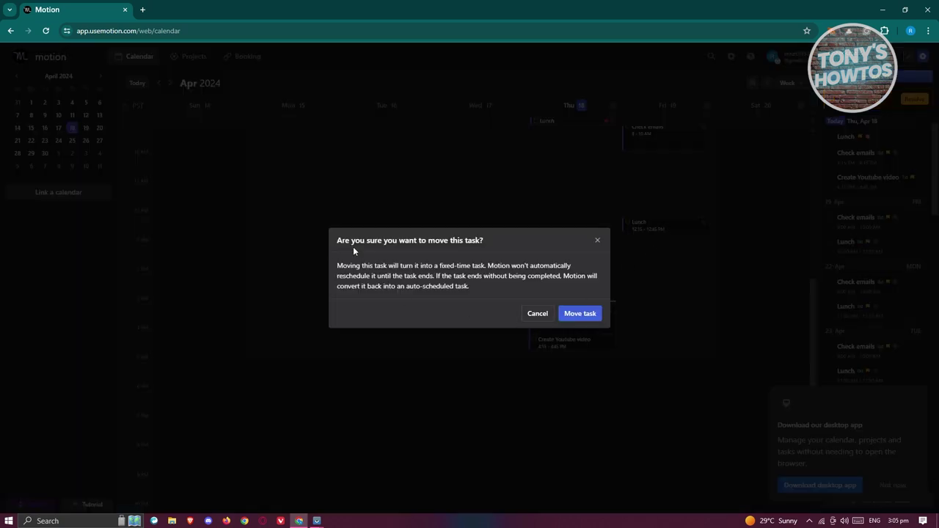
left_click(536, 313)
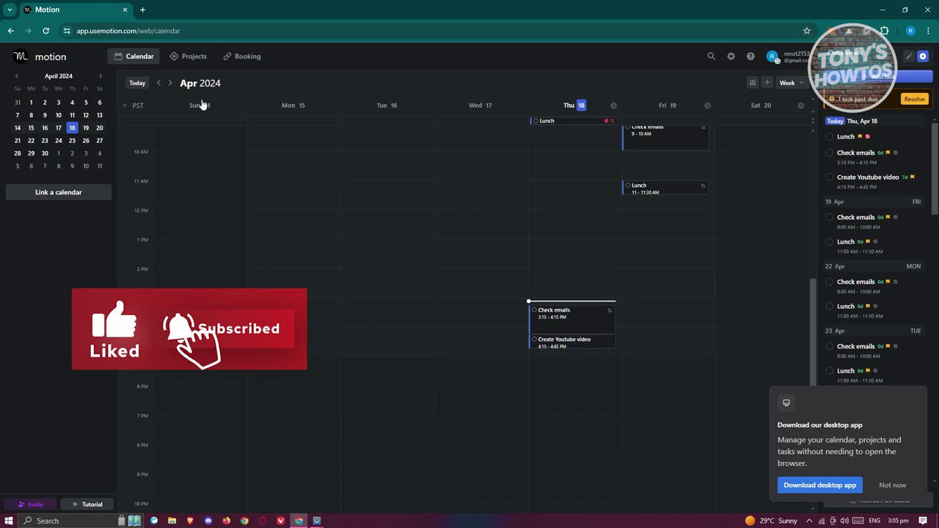
Start the projects setup and create the first workspace, named Software Develpment.
left_click(181, 60)
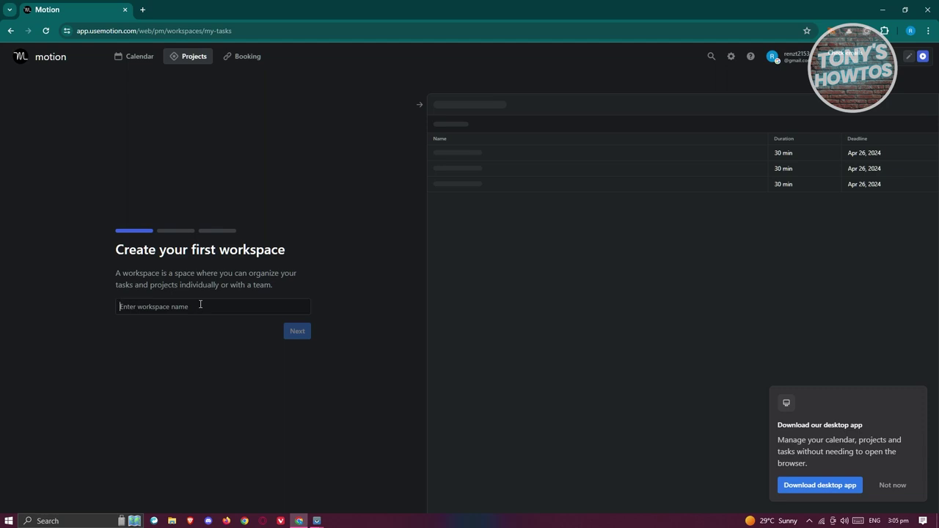
type("Sof")
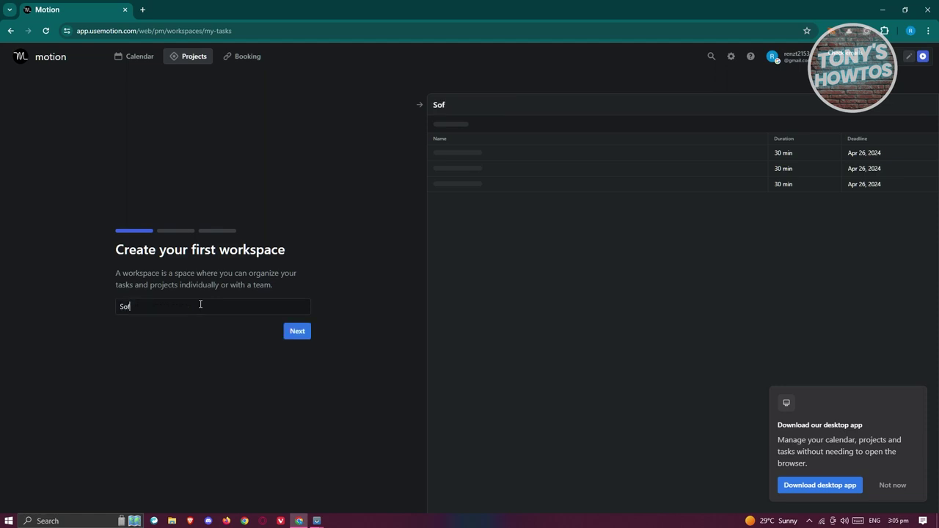
type("tware Develpment")
left_click(297, 332)
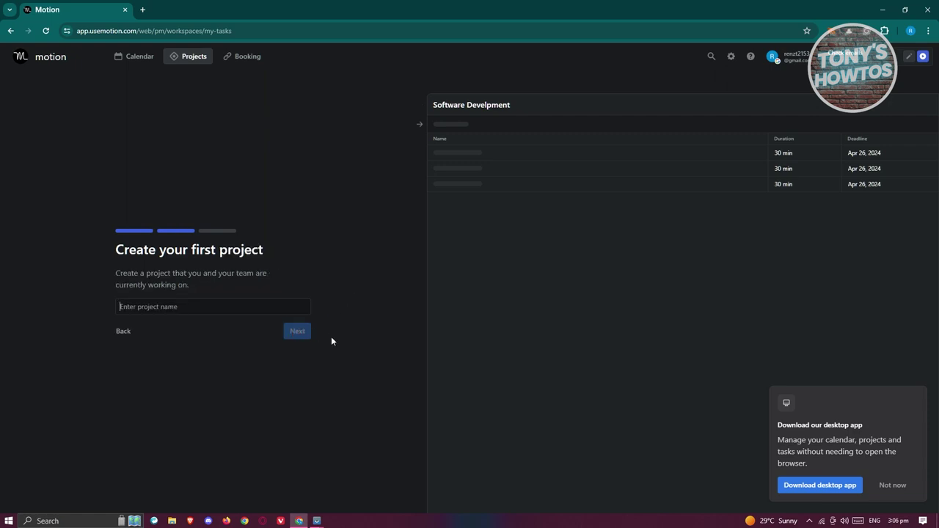
Create the workspace's first project, named Website Development.
left_click(197, 309)
type("Websit")
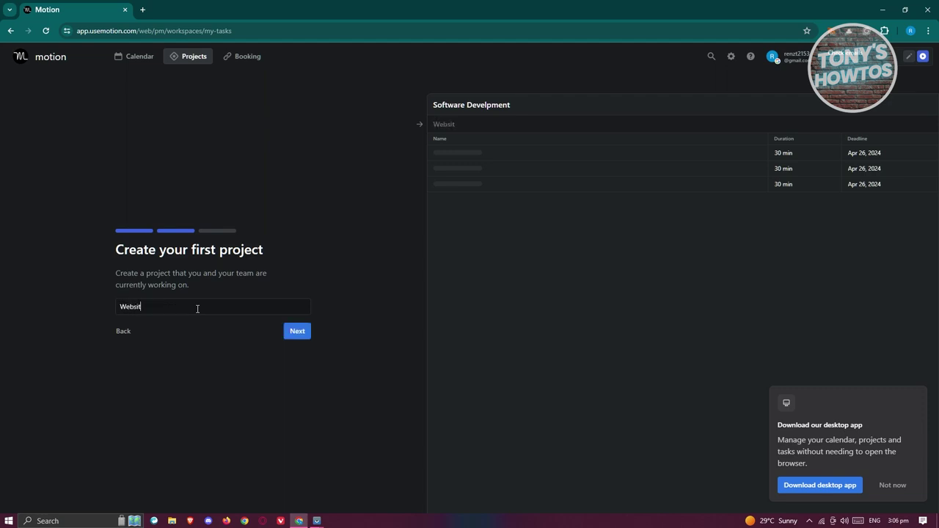
type("e Development")
left_click(298, 331)
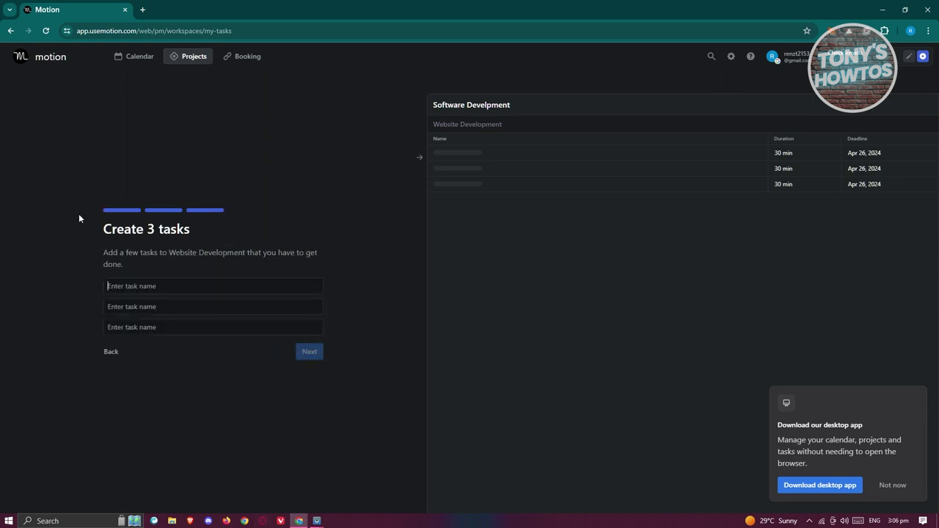
Enter Gathering Information and Developement as the first two tasks of the Website Development project.
left_click(146, 288)
type("G")
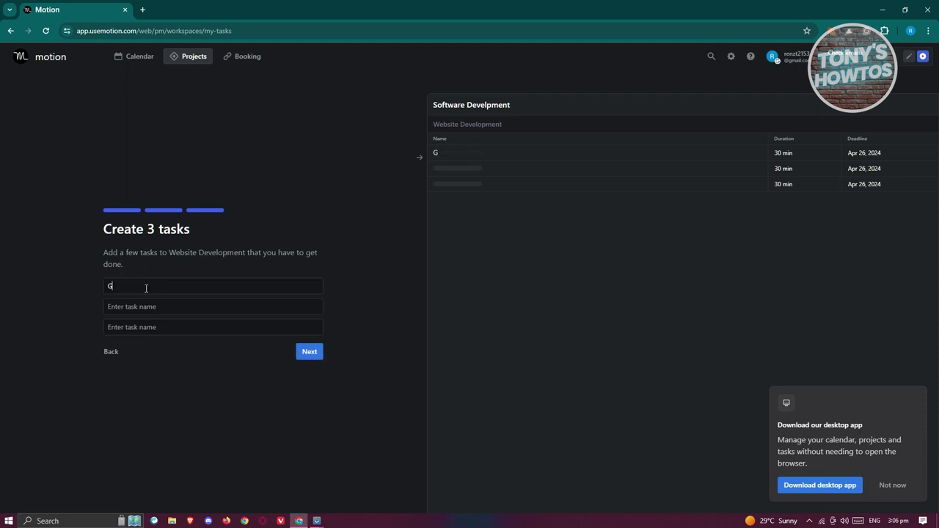
type("athering Information")
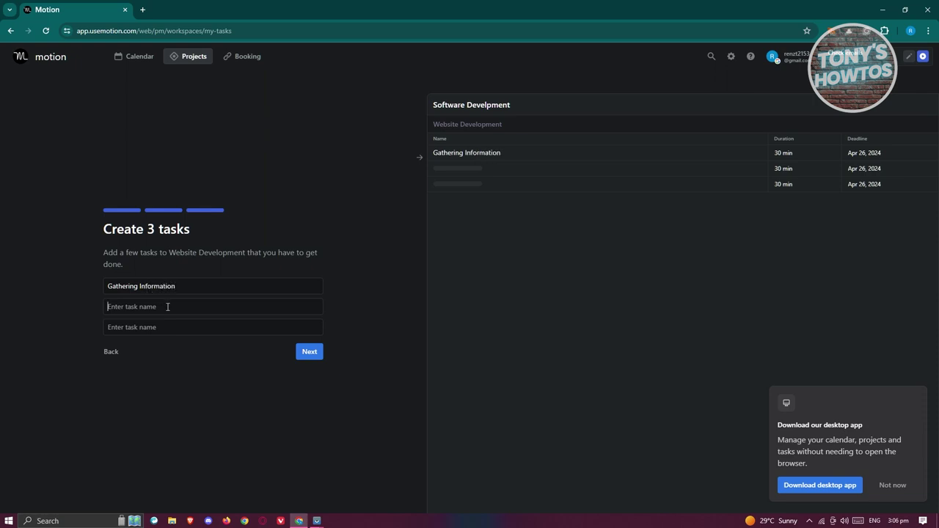
type("Developpemnt")
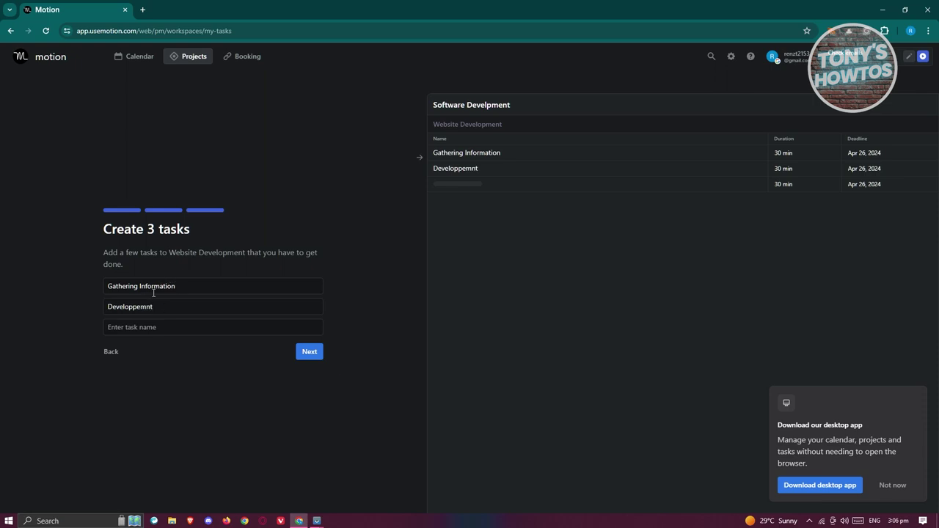
left_click(132, 309)
key("BackSpace")
key("Right")
key("Right")
type("e")
Enter Testing as the third task, finish the project setup and dismiss the customer video.
left_click(157, 328)
type("Testing")
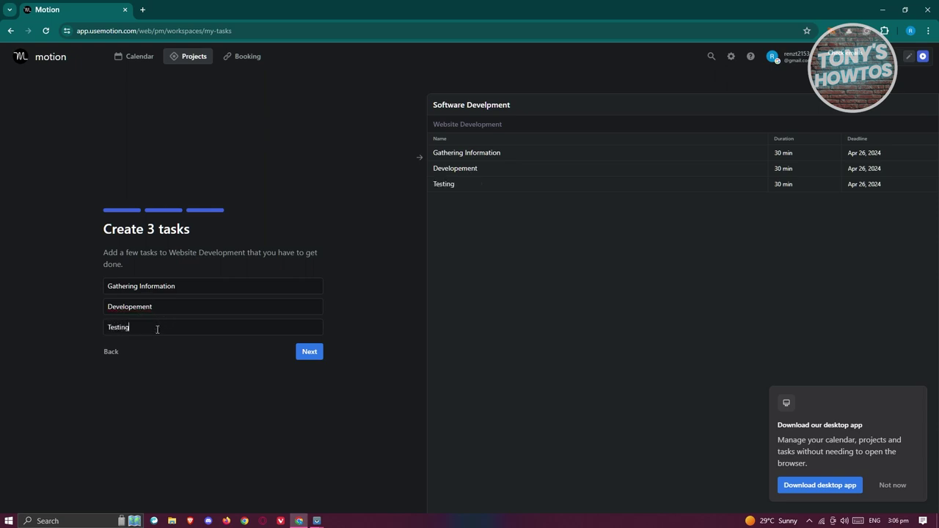
left_click(304, 351)
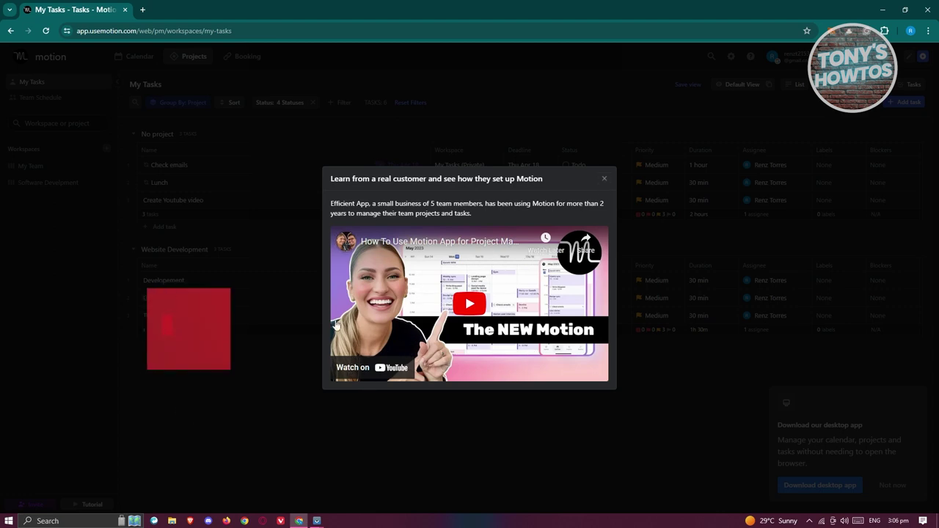
left_click(604, 181)
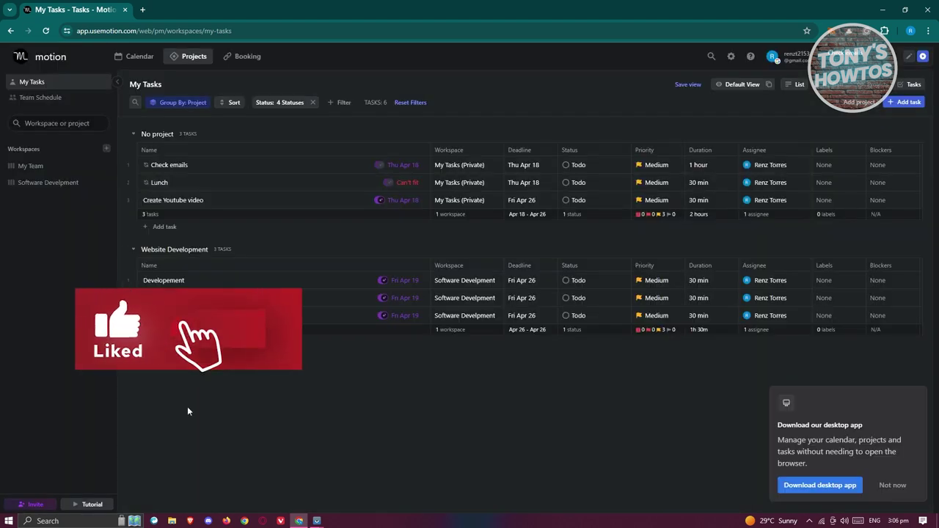
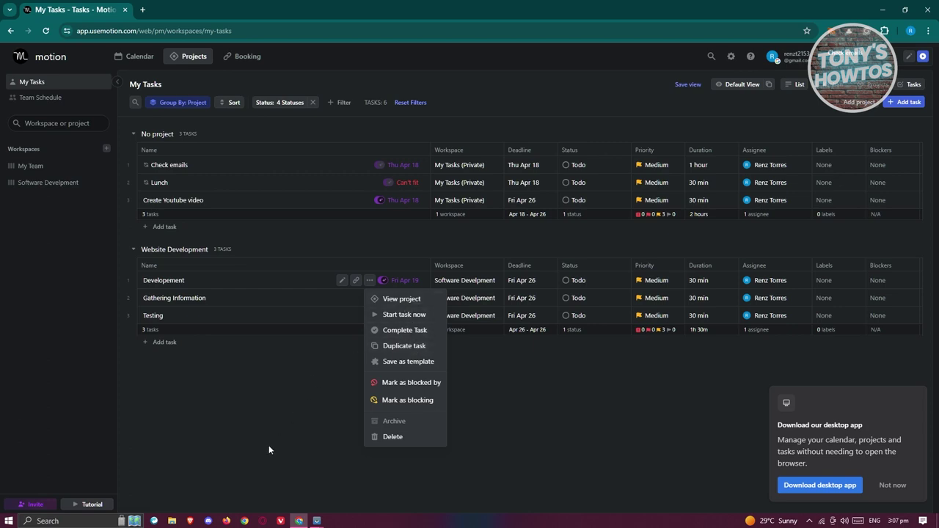
Open the Developement task in the Website Development project and examine its title and description fields.
left_click(215, 397)
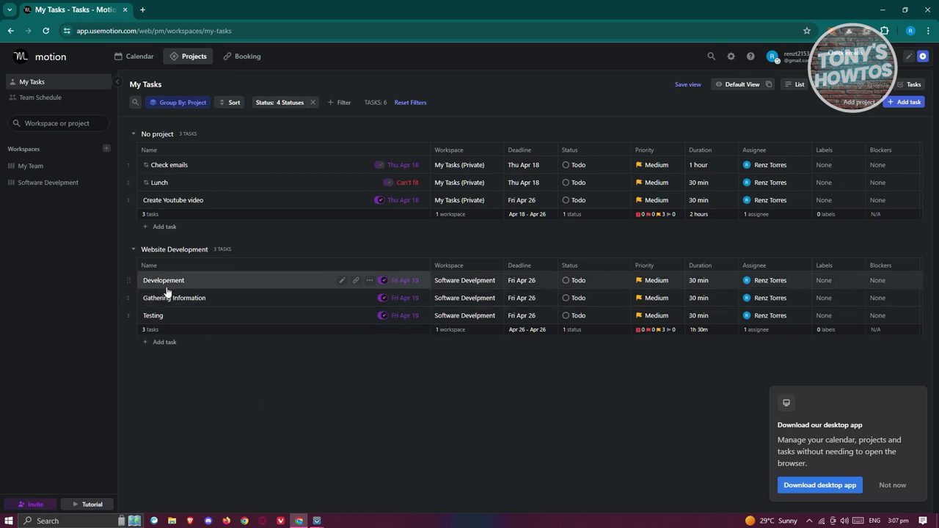
left_click(167, 281)
left_click(168, 389)
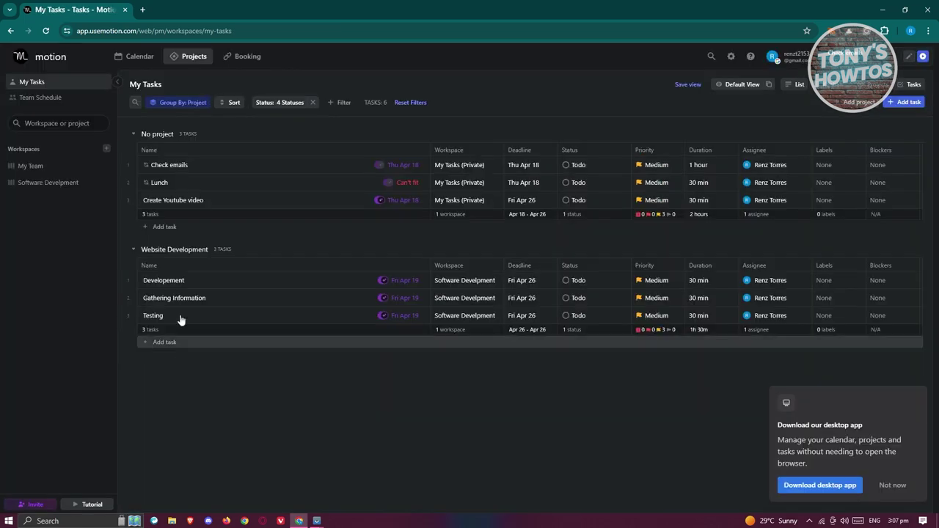
left_click(170, 283)
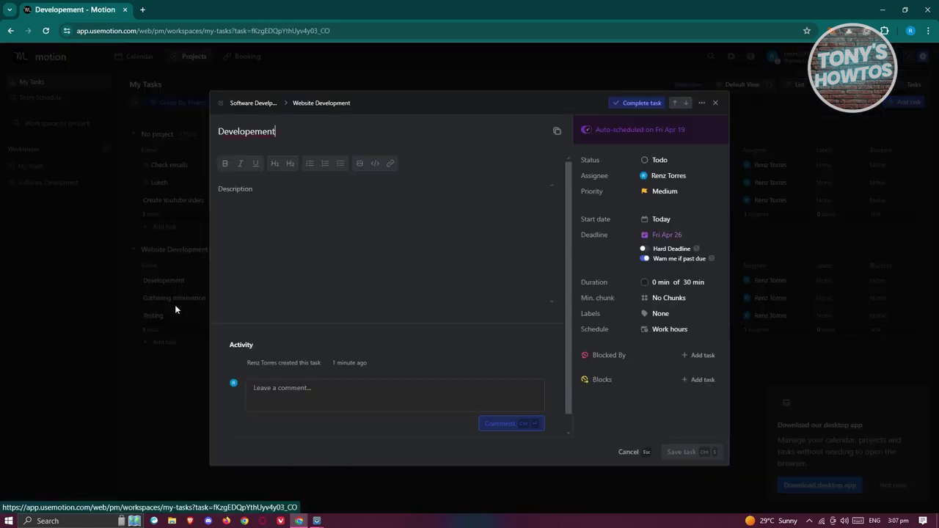
left_click(294, 130)
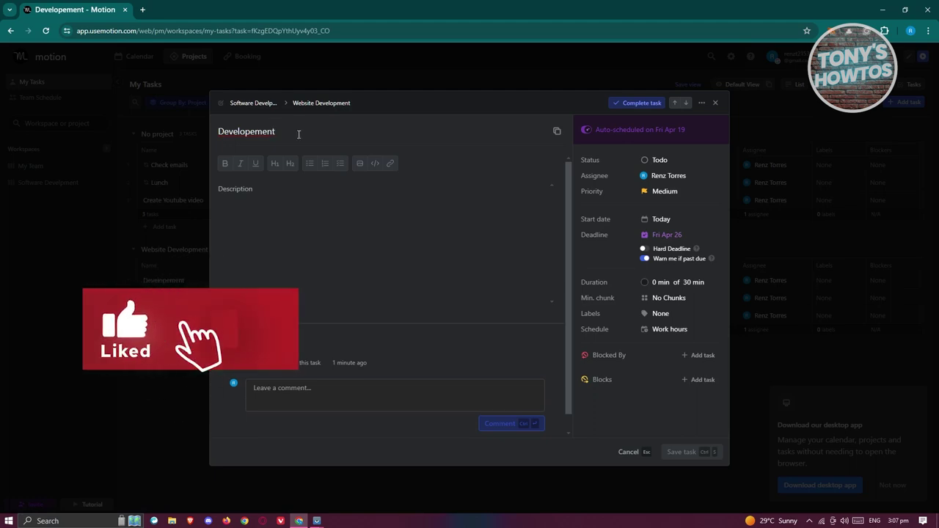
left_click(301, 189)
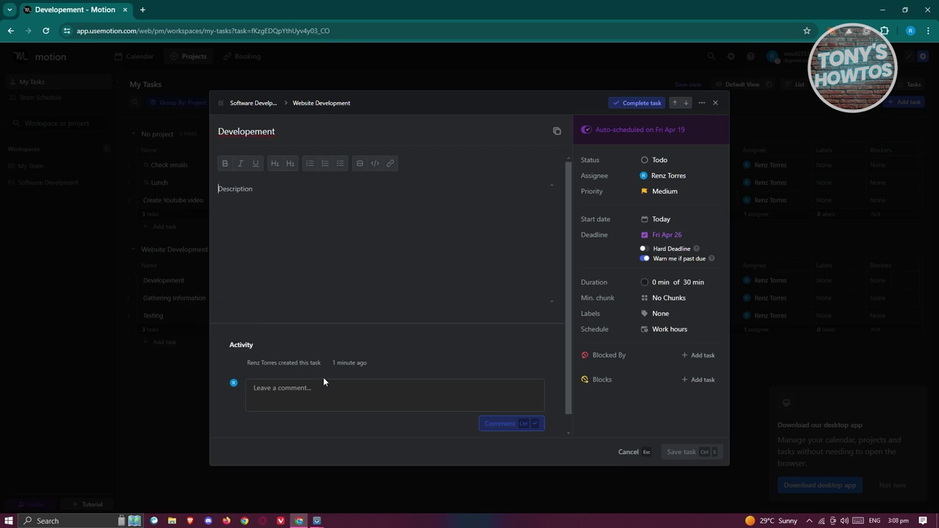
Try the In Progress status and the team member invitation on the Developement task, discarding the changes.
left_click(675, 161)
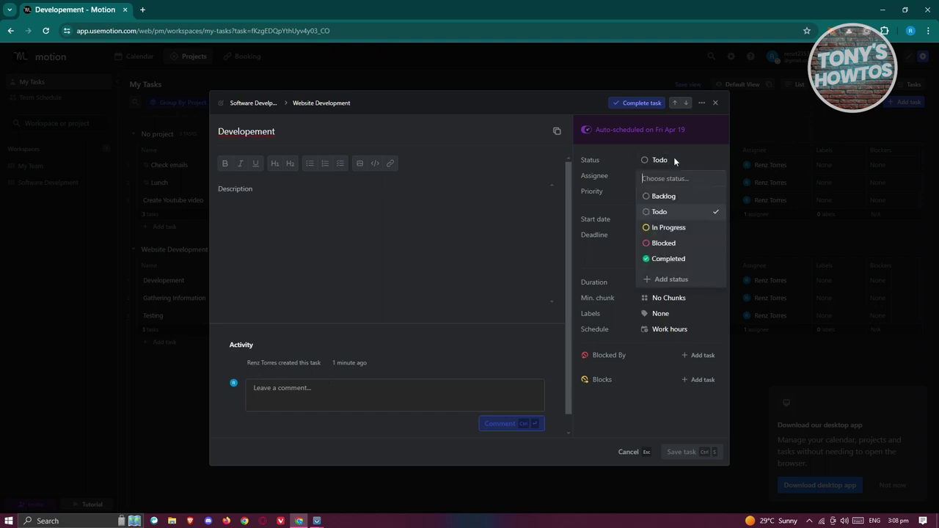
left_click(677, 228)
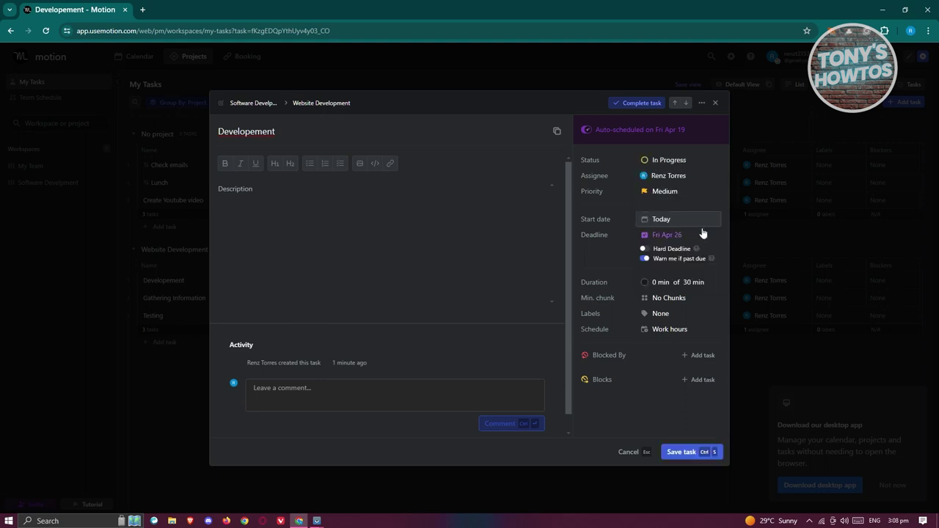
left_click(671, 178)
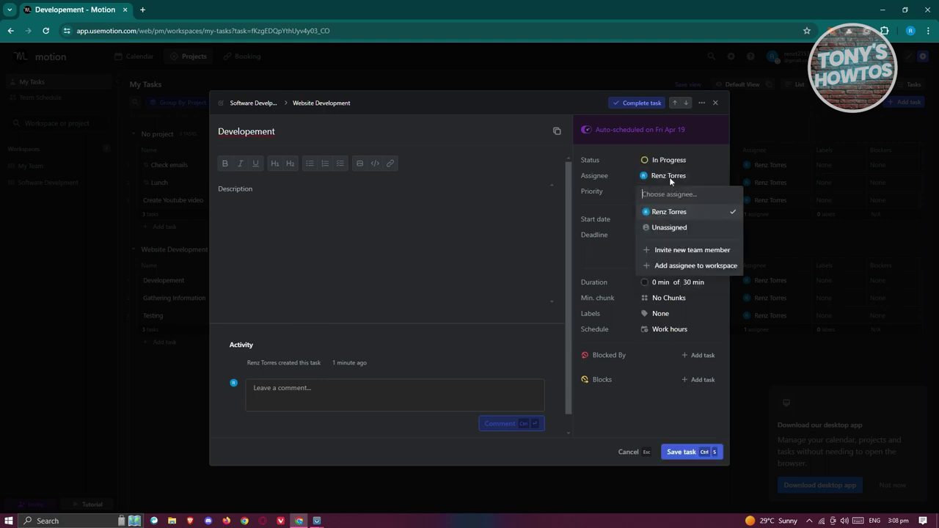
left_click(712, 251)
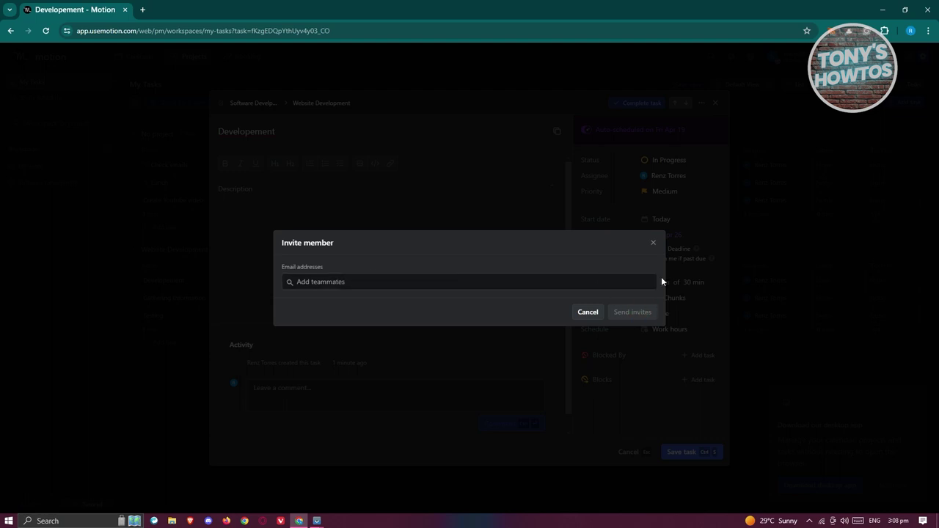
left_click(653, 243)
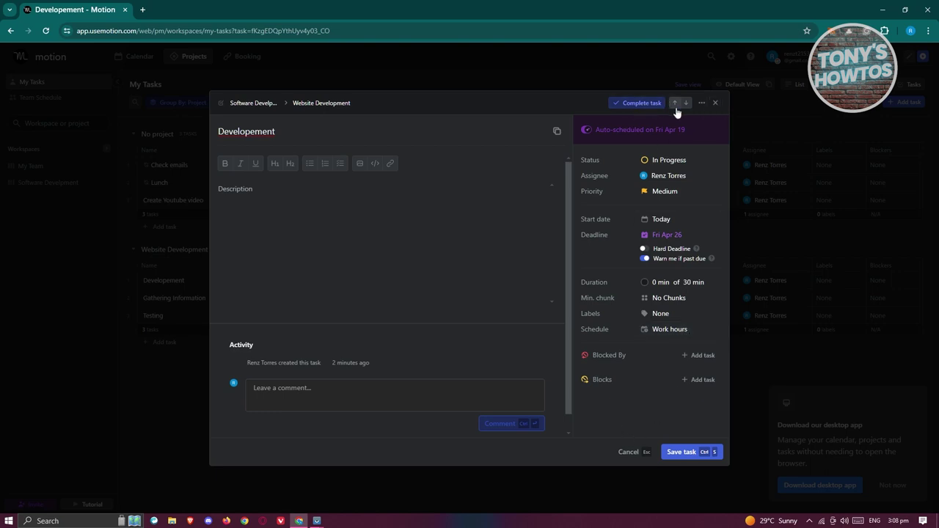
left_click(716, 105)
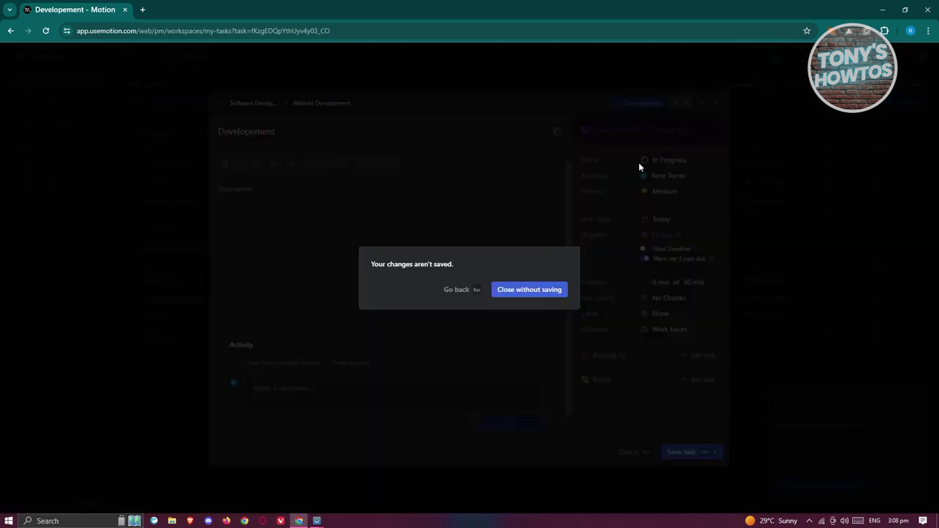
left_click(513, 291)
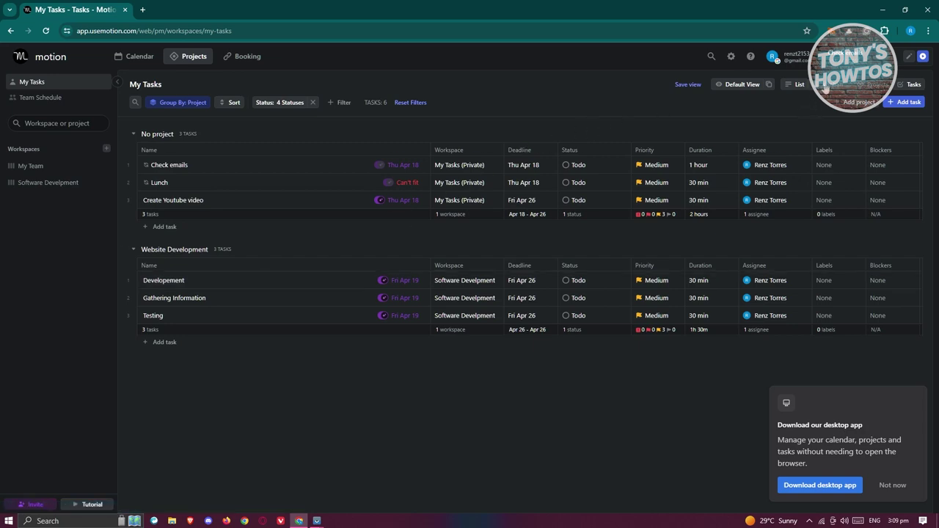
Switch My Tasks to the Kanban view and move the Todo column ahead of Backlog.
left_click(826, 86)
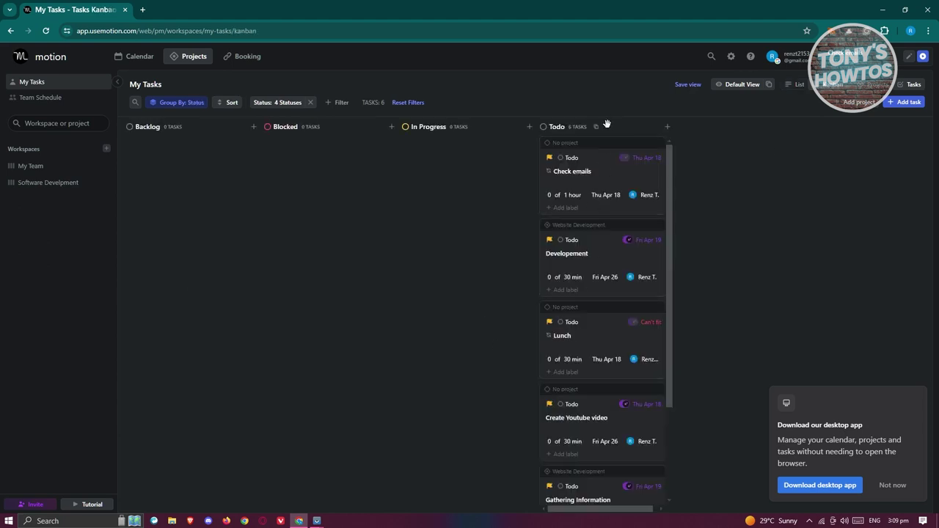
left_click_drag(619, 124, 190, 126)
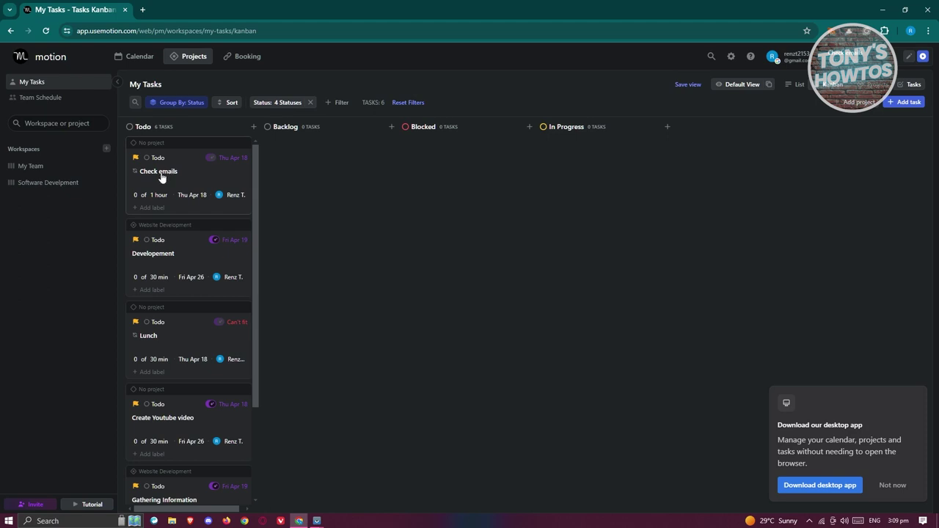
scroll(181, 254, "down", 2)
scroll(184, 271, "up", 2)
Examine the Developement card's task details and its project choices on the Kanban board.
left_click(158, 255)
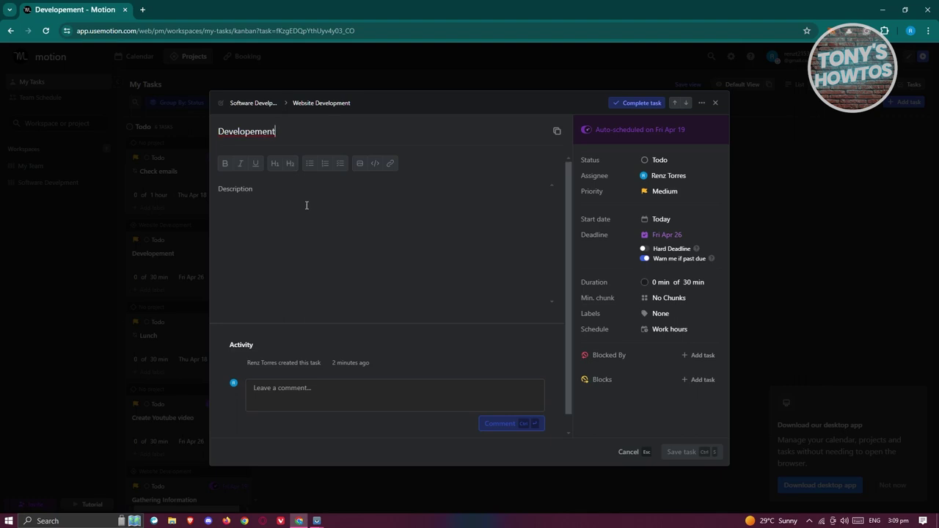
left_click(716, 104)
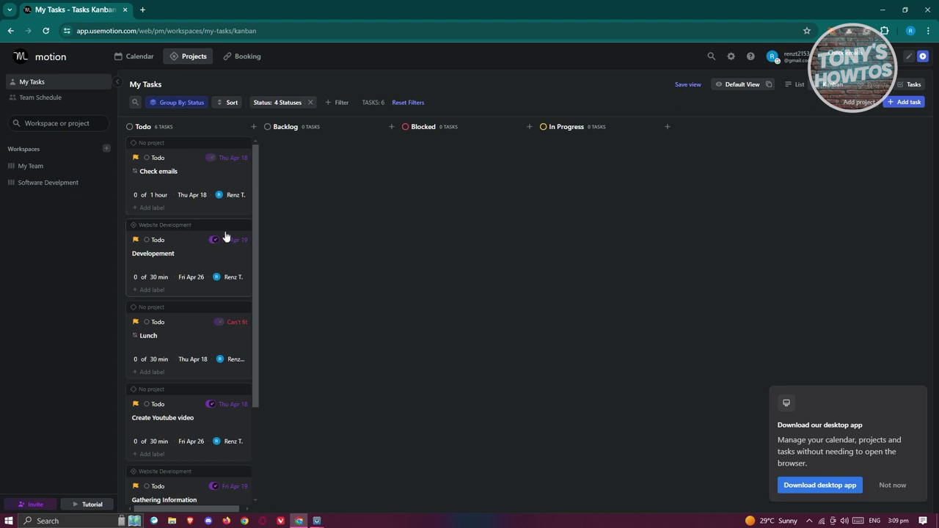
left_click(184, 229)
left_click(89, 307)
left_click(206, 234)
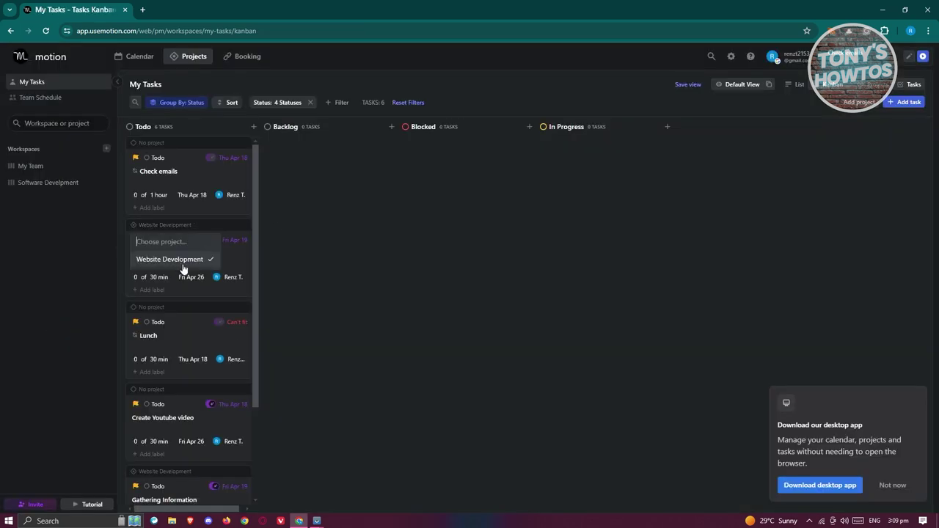
left_click(233, 259)
Set the Developement task's status to In Progress, save the change and close the task.
left_click(178, 253)
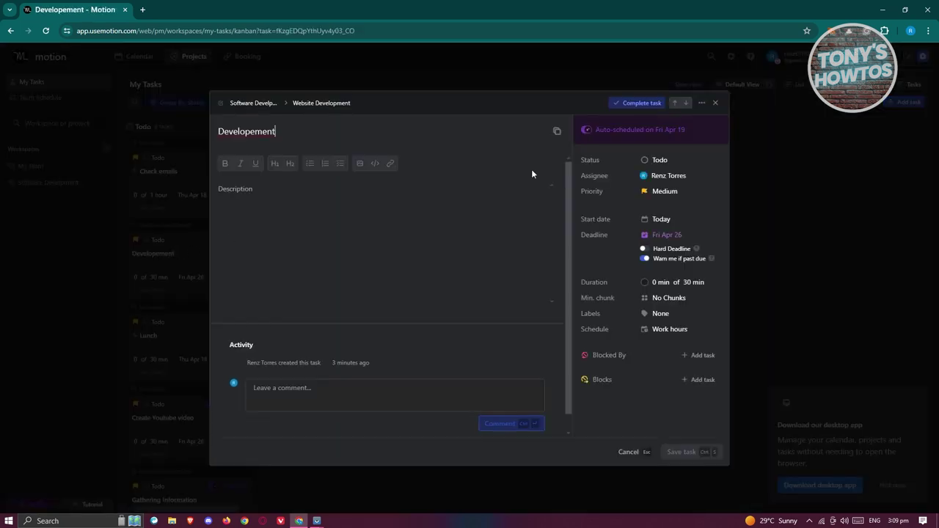
left_click(668, 160)
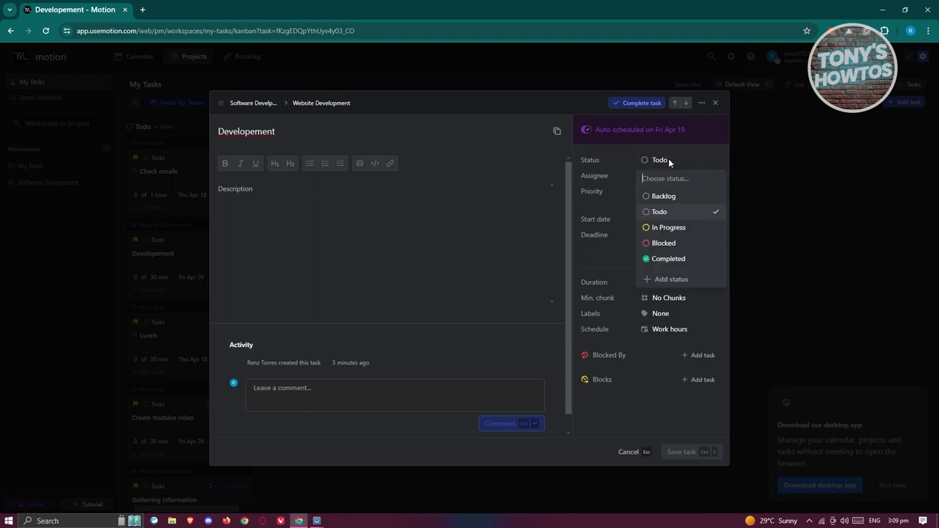
left_click(696, 232)
left_click(691, 459)
left_click(716, 102)
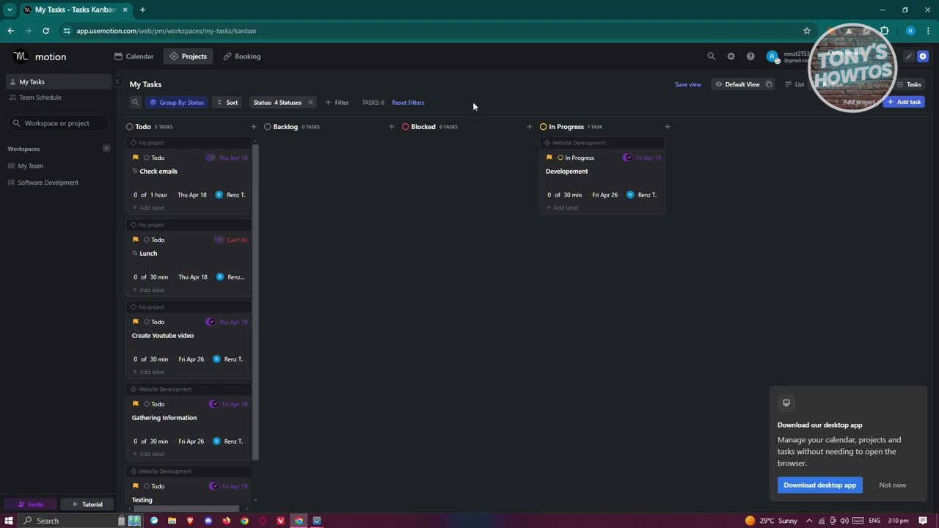
Examine the new task form of the Blocked column, including its name and description fields, and close it without creating a task.
left_click(529, 126)
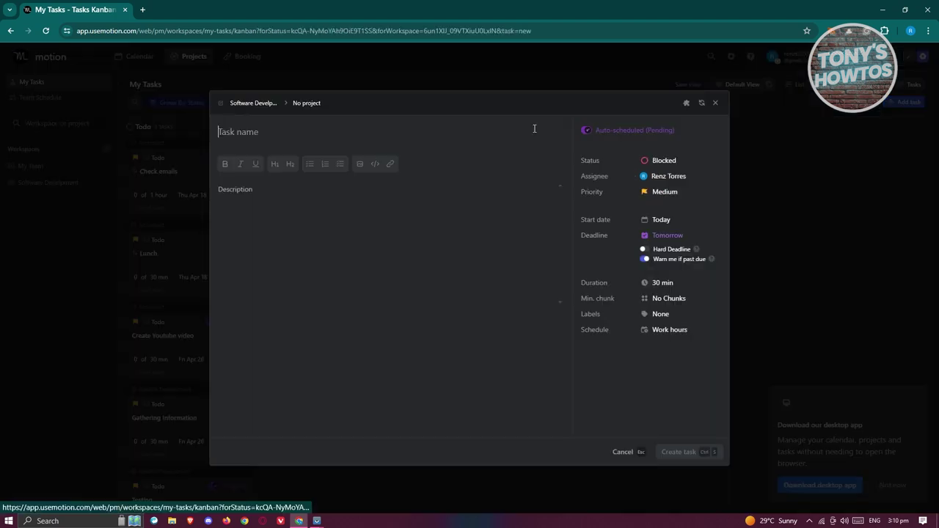
left_click(718, 103)
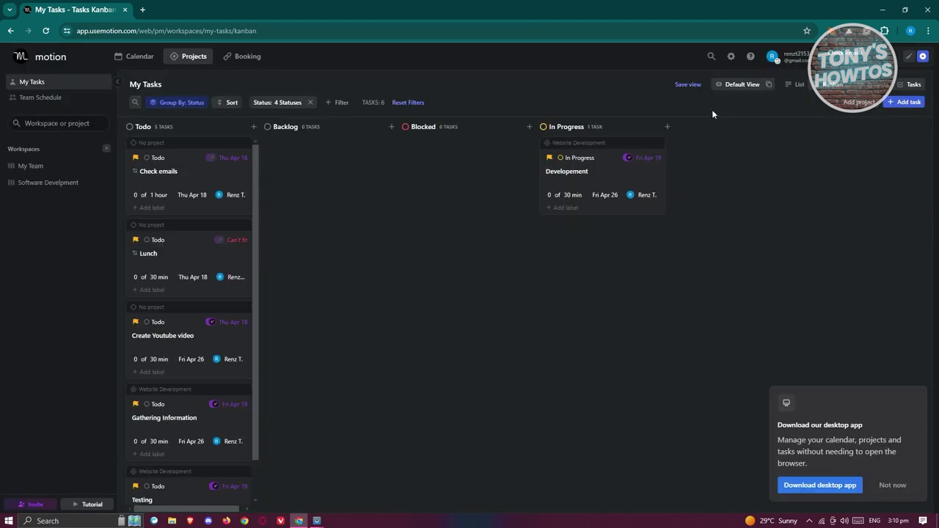
left_click(529, 126)
left_click(239, 132)
left_click(321, 193)
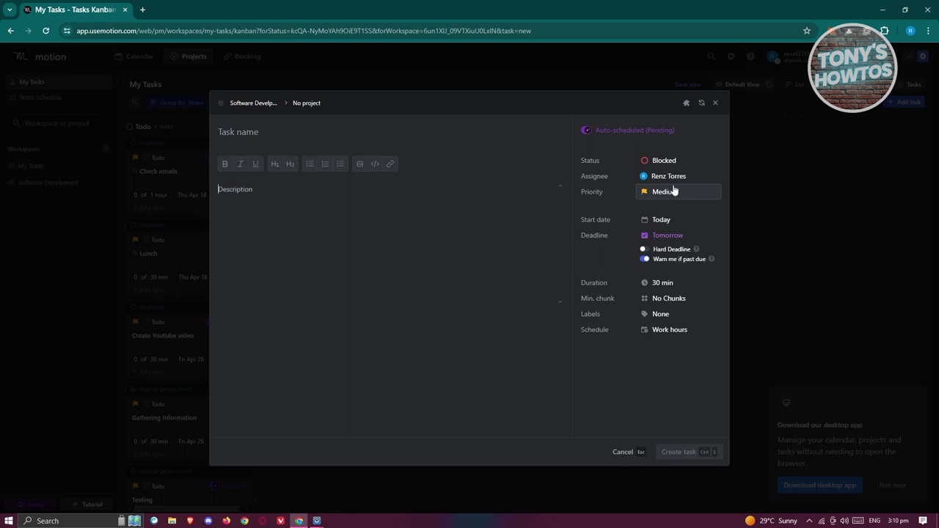
left_click(717, 103)
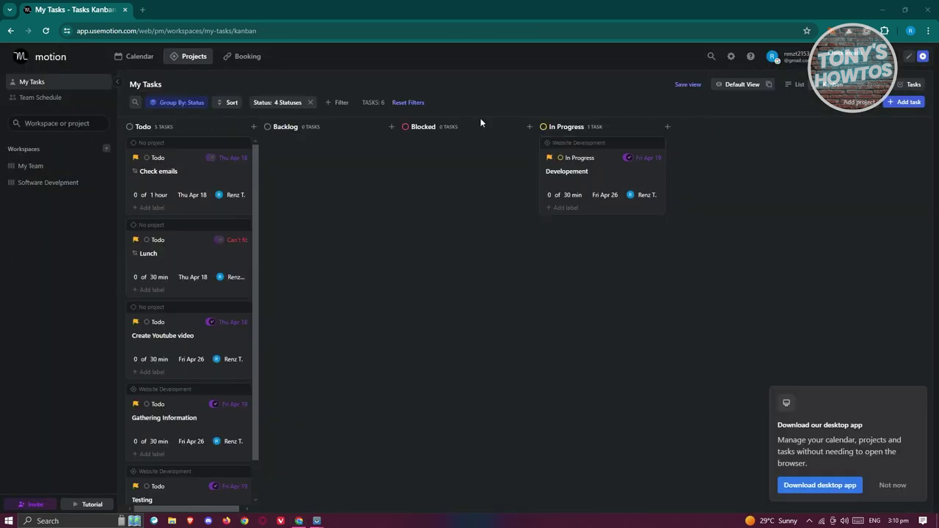
Include the Completed status in the status filter of the My Tasks Kanban board.
left_click(289, 103)
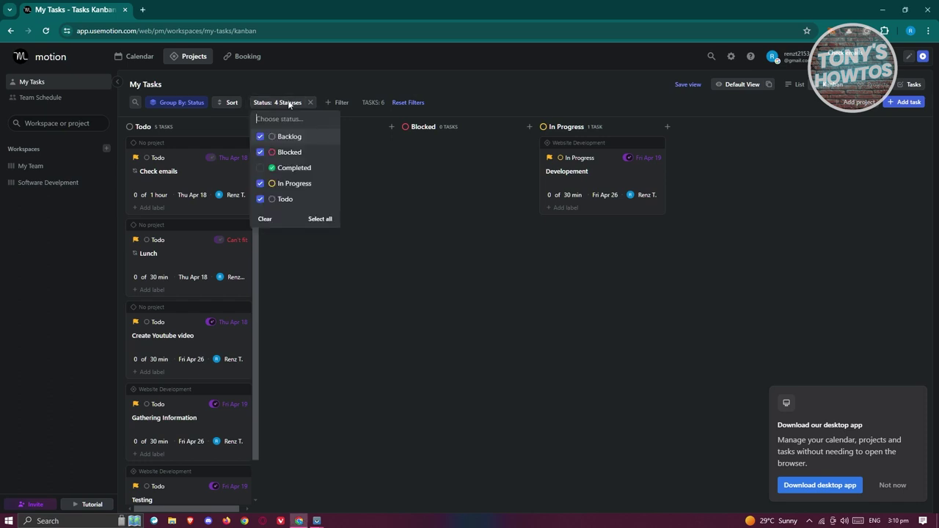
left_click(260, 169)
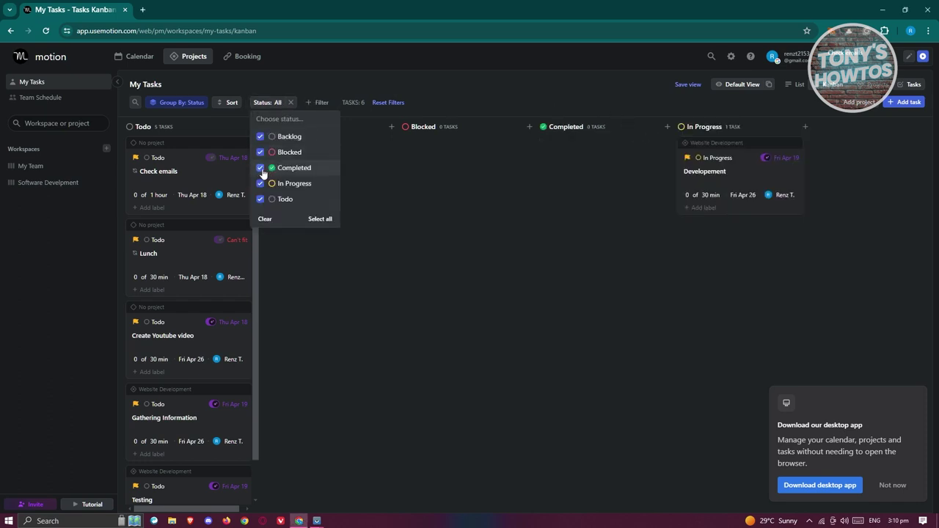
left_click(699, 362)
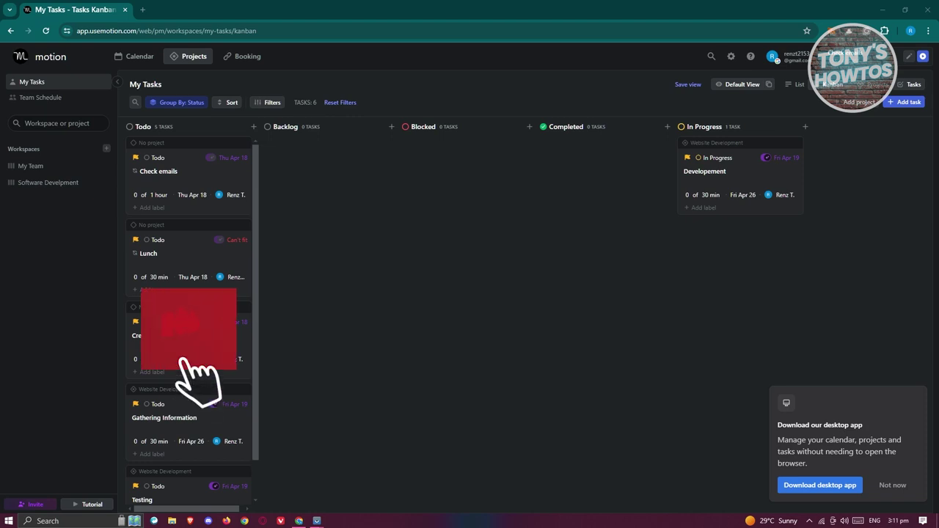